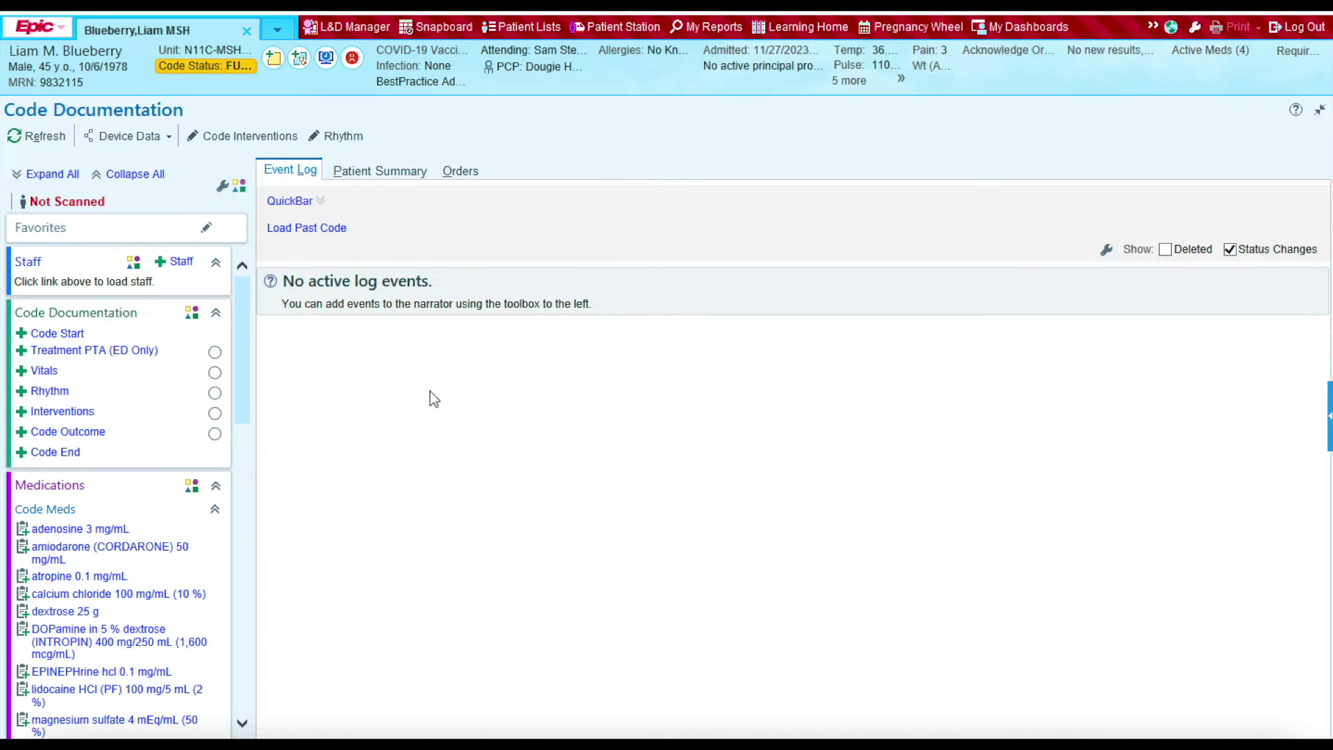
# Add a Code Start event timed 1200 (12:00) to the event log and accept it
pyautogui.click(58, 334)
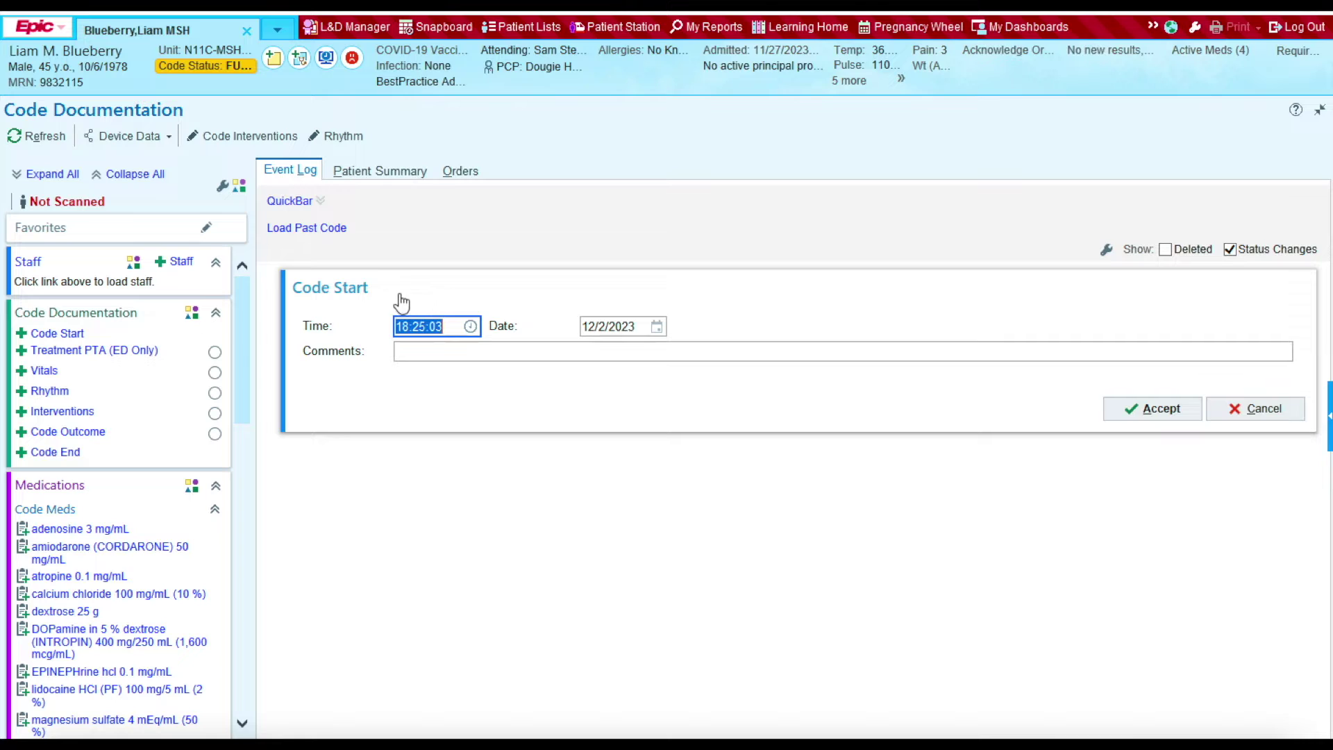
pyautogui.click(455, 327)
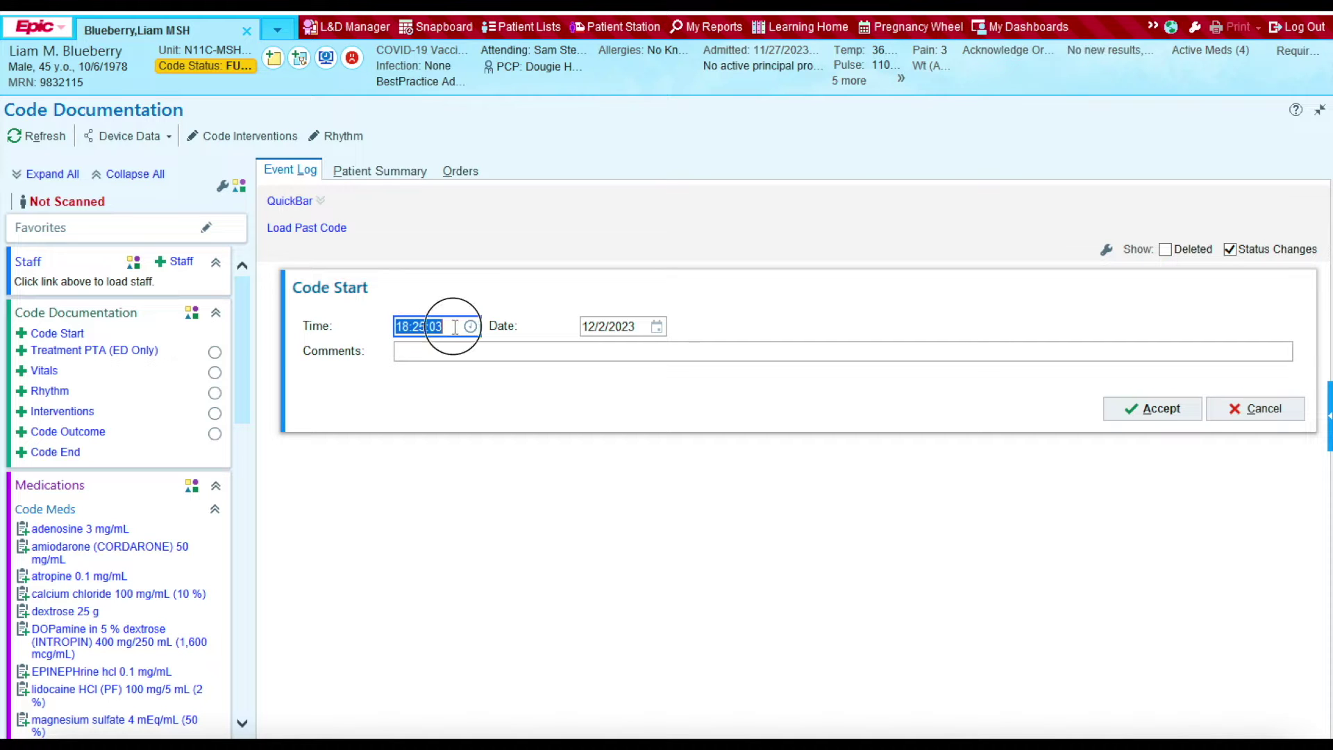
pyautogui.press('BackSpace')
pyautogui.press('BackSpace')
pyautogui.press('BackSpace')
pyautogui.press('BackSpace')
pyautogui.press('BackSpace')
pyautogui.press('BackSpace')
pyautogui.press('BackSpace')
pyautogui.press('BackSpace')
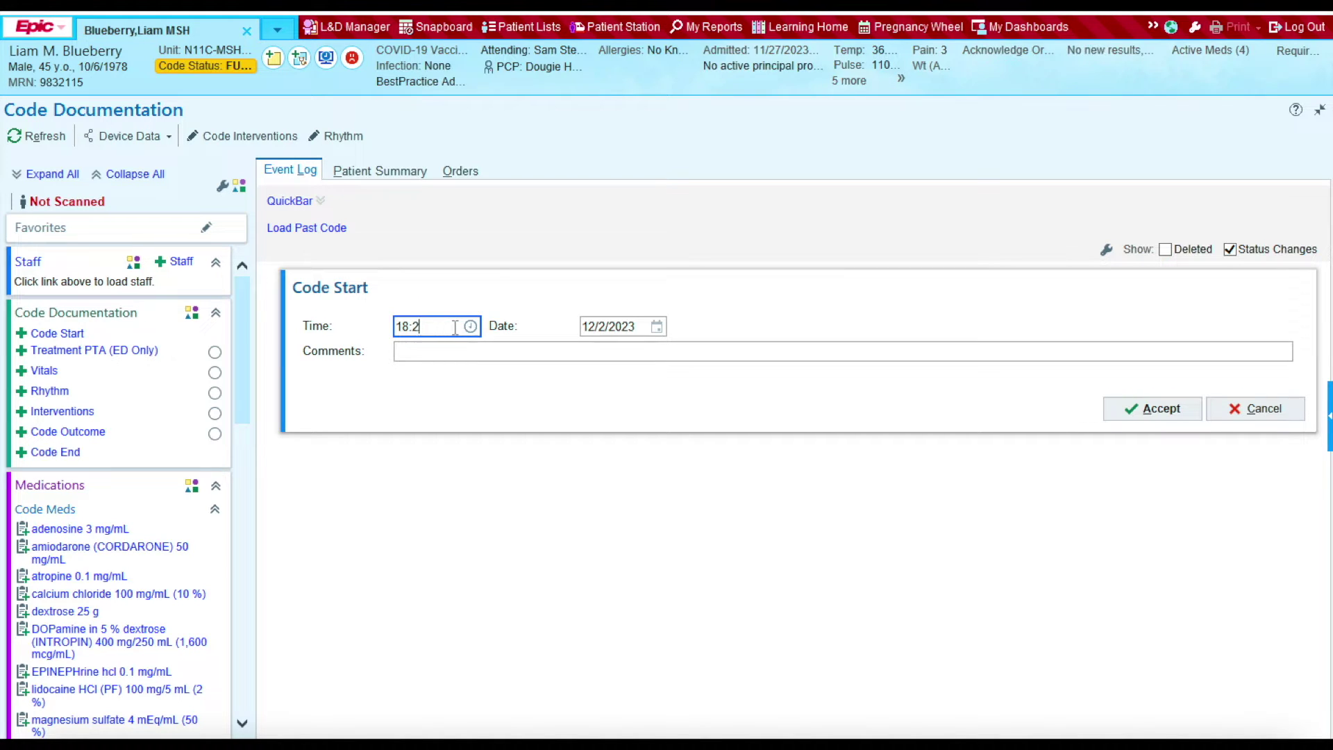
pyautogui.write('1200')
pyautogui.click(620, 381)
pyautogui.click(1120, 407)
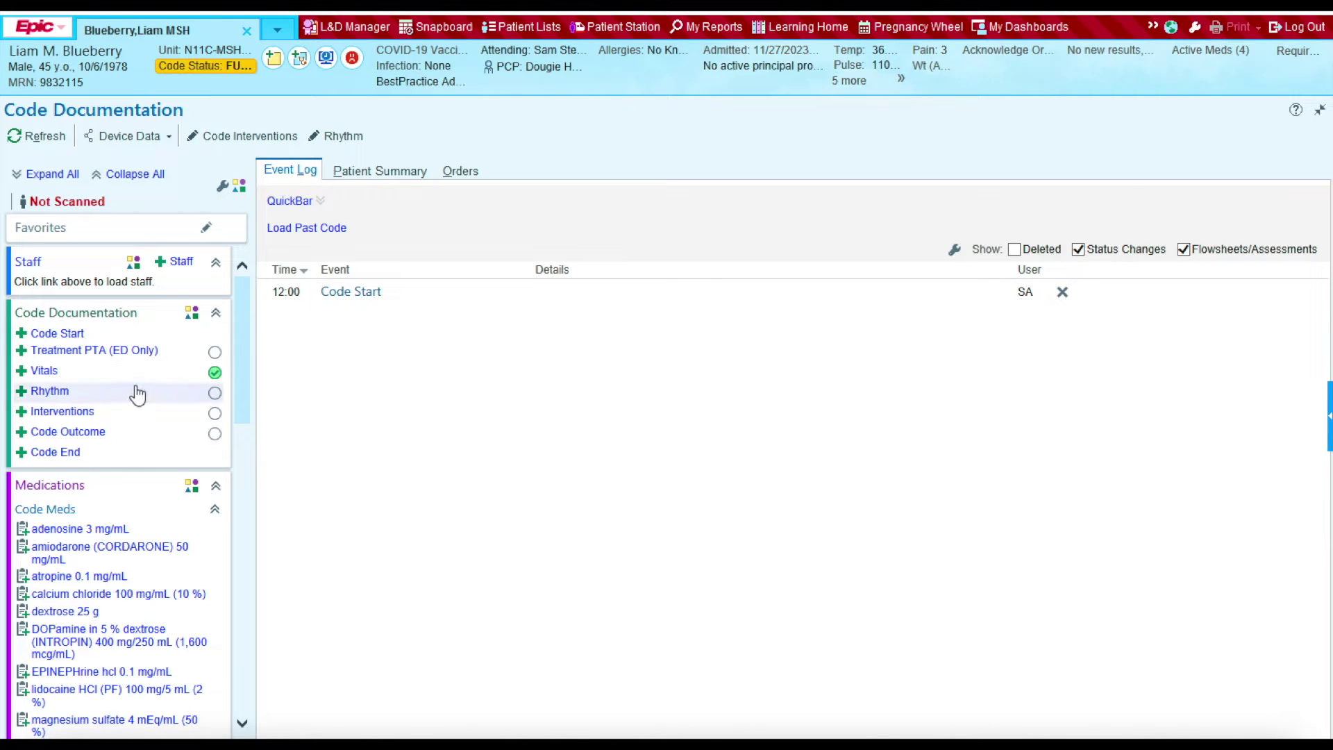
pyautogui.click(46, 373)
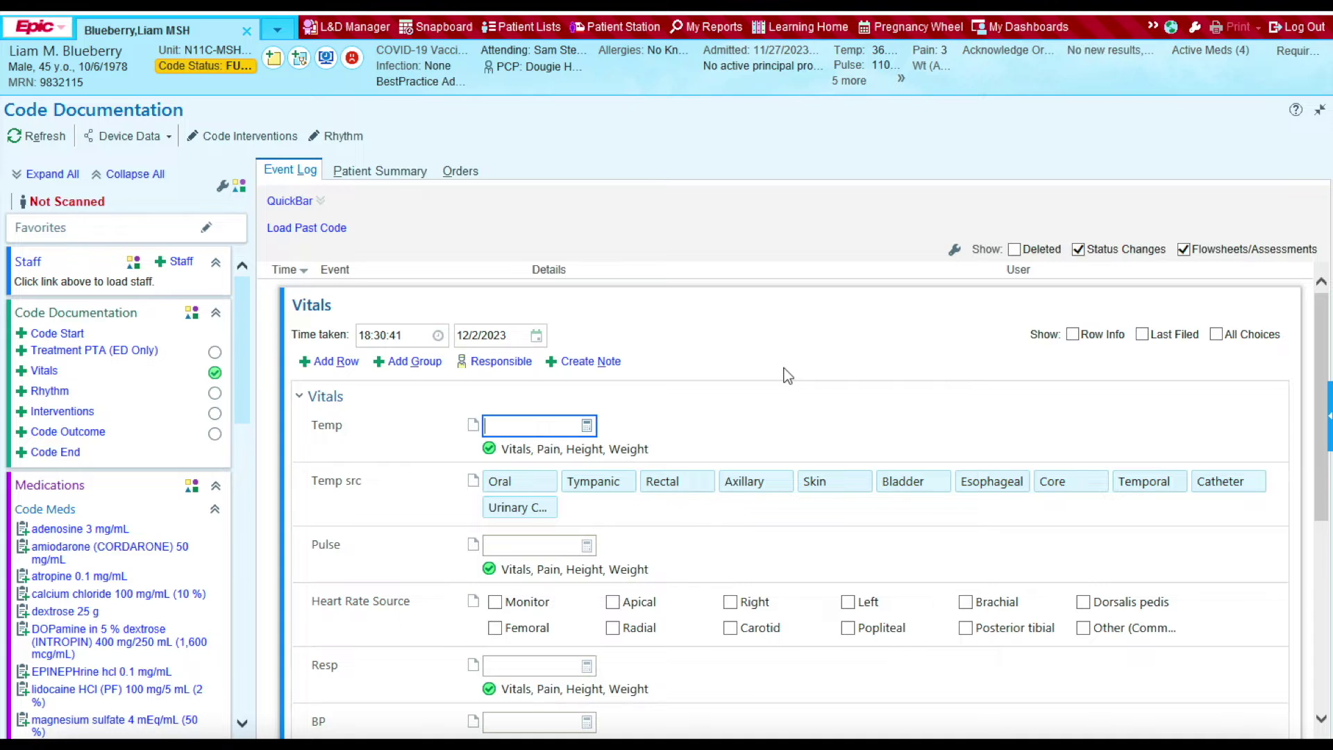
# Set the Vitals time taken to 1200 and temperature to 34, source Axillary
pyautogui.scroll(-6, 785, 375)
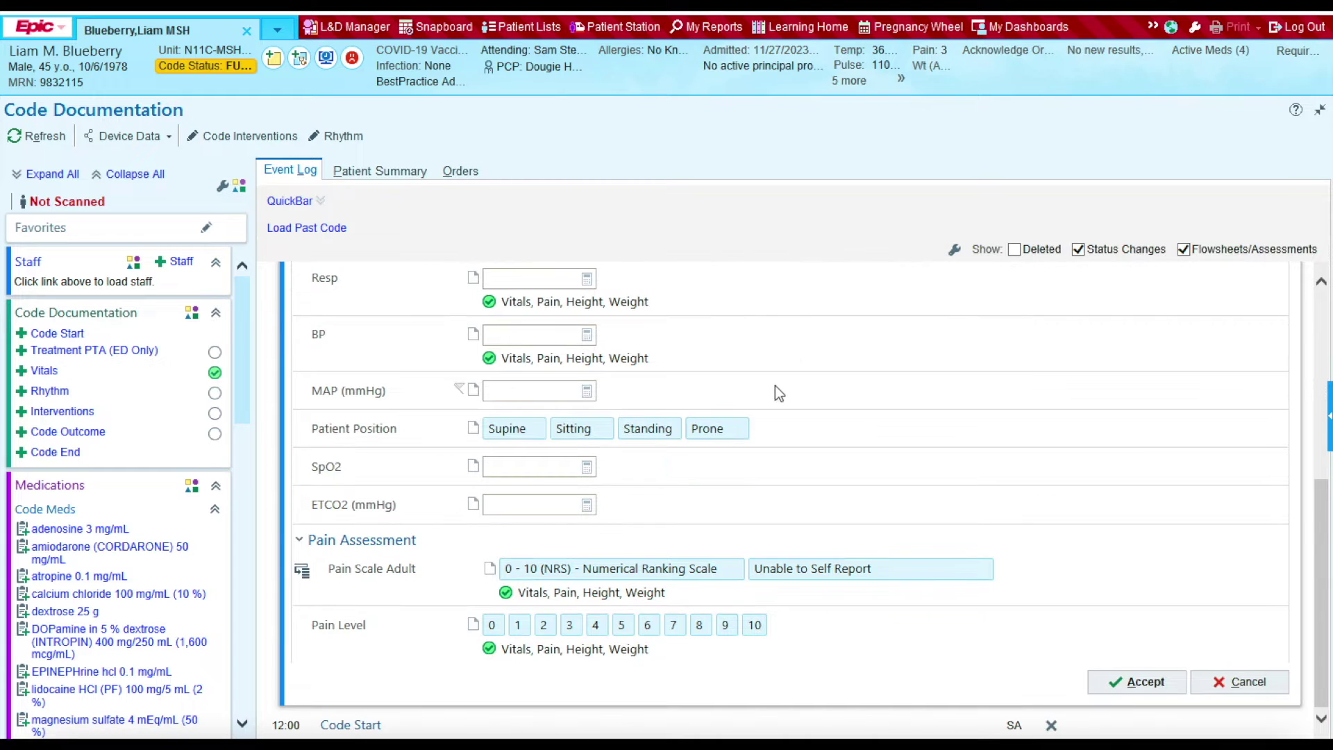
pyautogui.scroll(6, 776, 386)
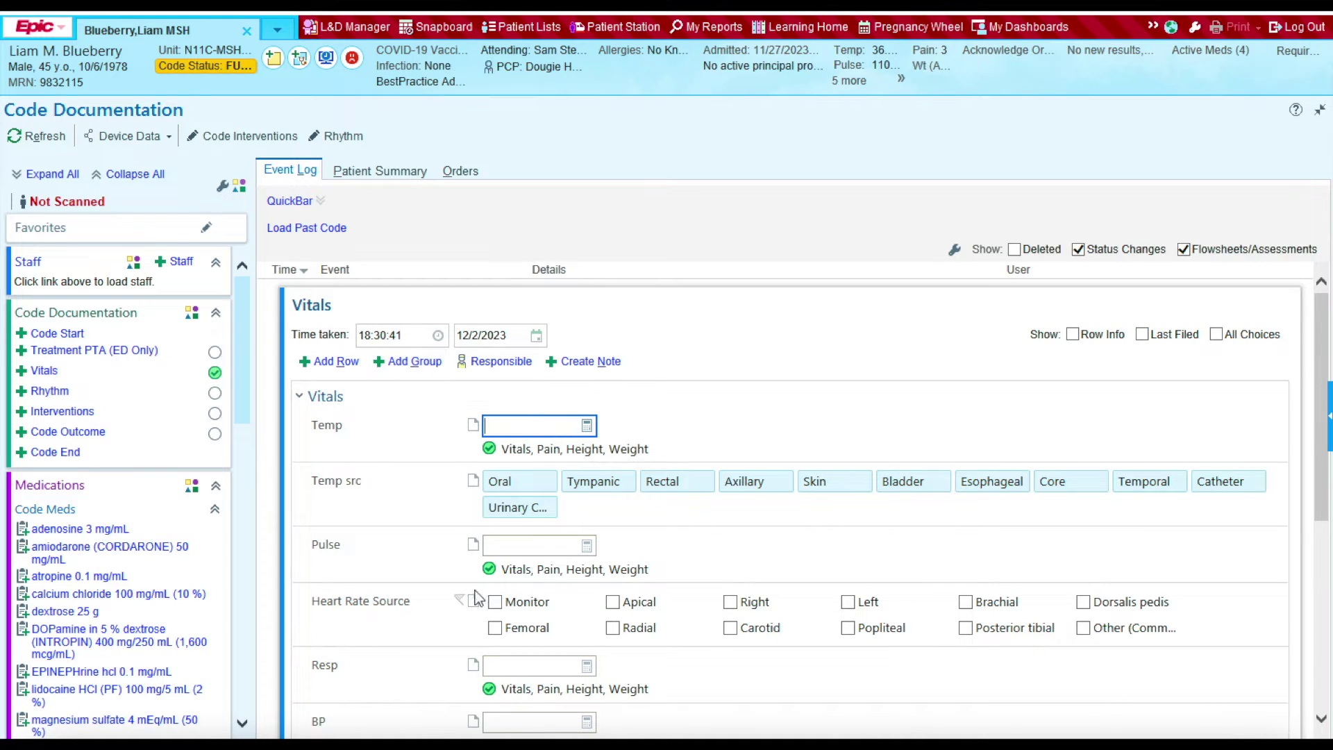
pyautogui.click(417, 337)
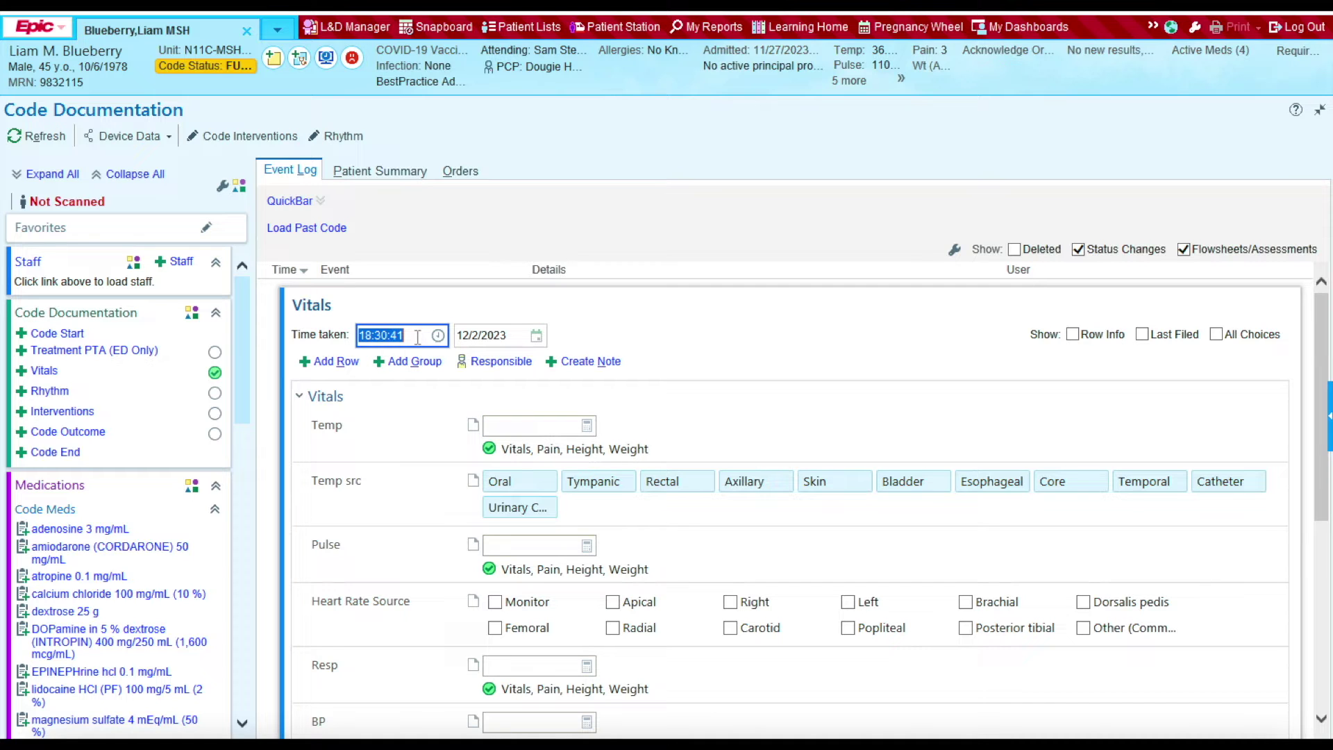
pyautogui.press('BackSpace')
pyautogui.write('1200')
pyautogui.click(515, 426)
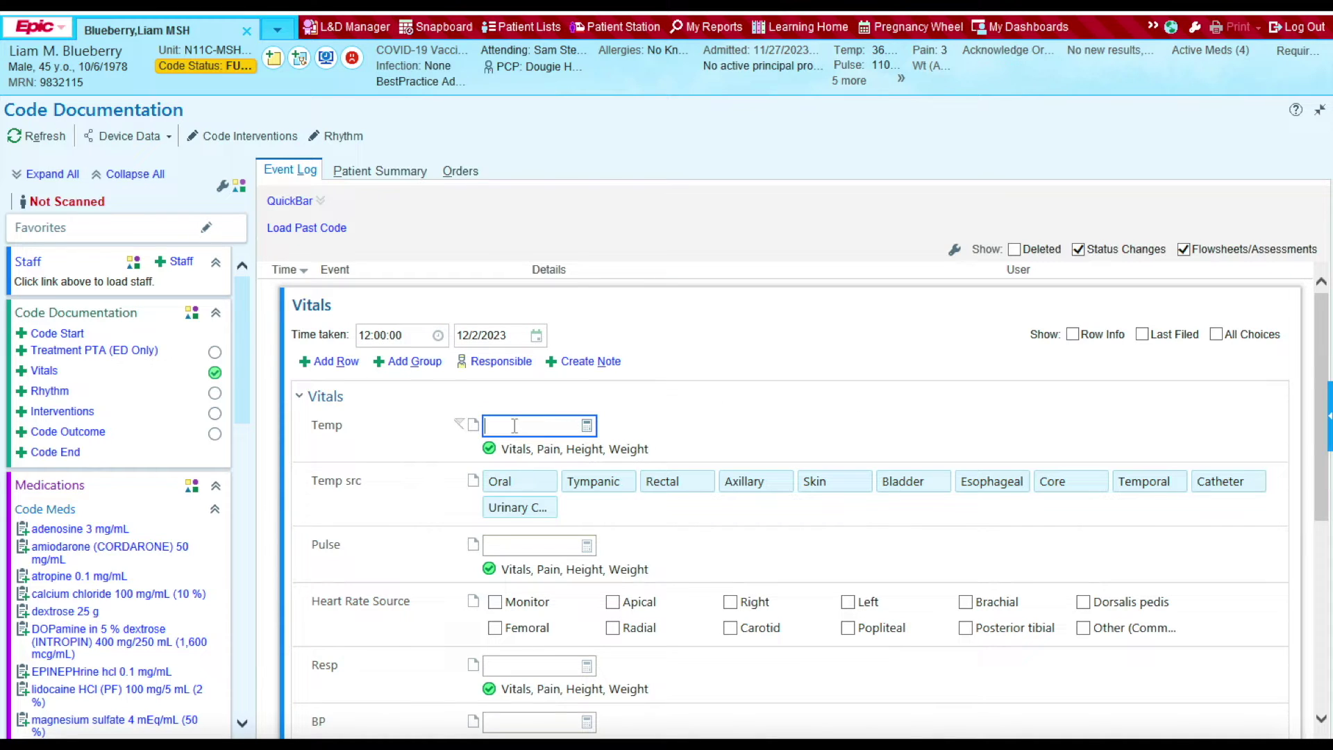
pyautogui.write('34')
pyautogui.click(773, 484)
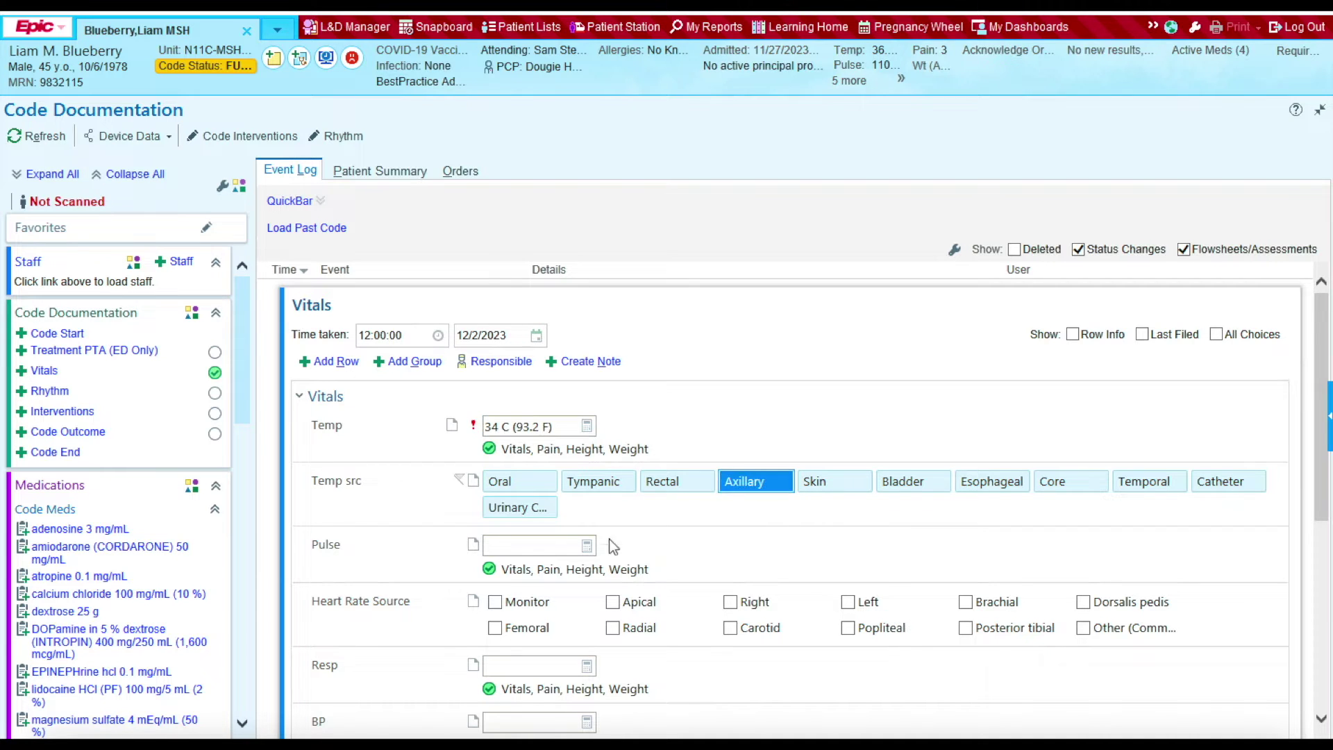
# Enter pulse 0 by Carotid, respiratory rate 0 and blood pressure 0/0
pyautogui.click(530, 546)
pyautogui.write('0')
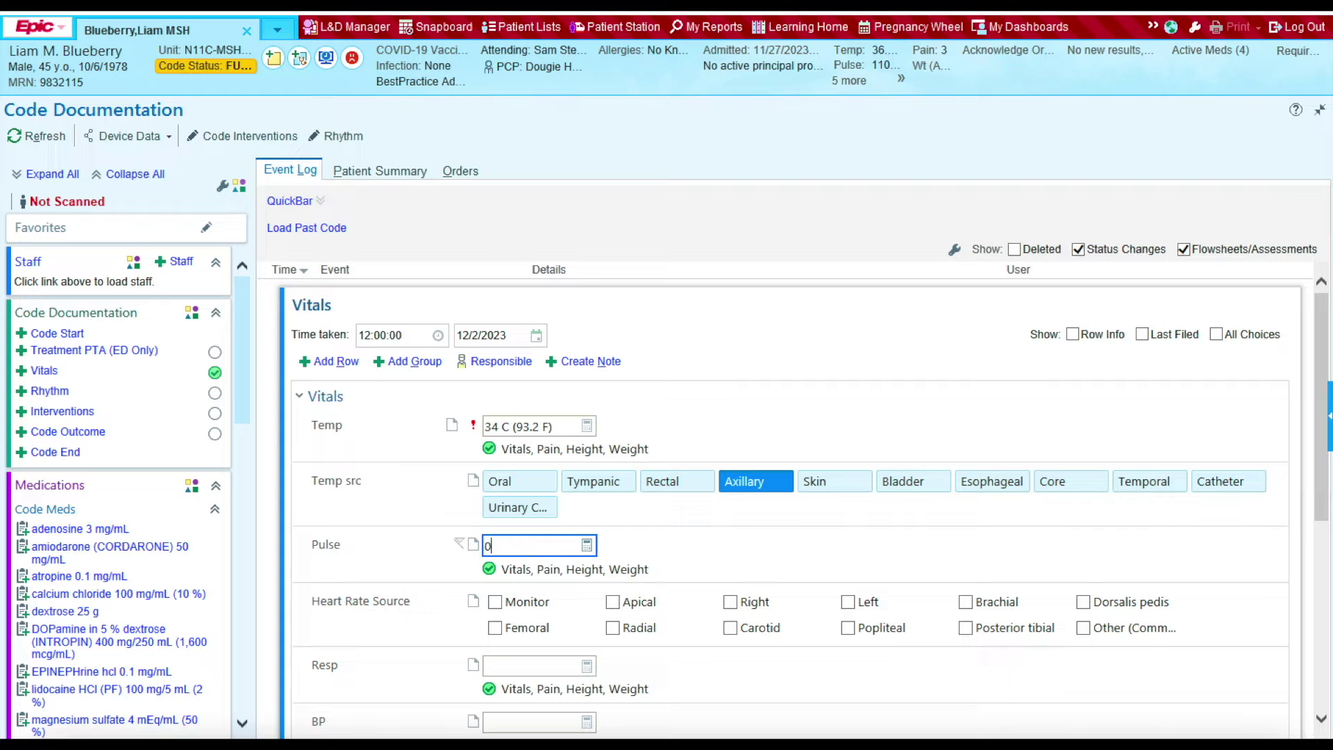
pyautogui.click(732, 629)
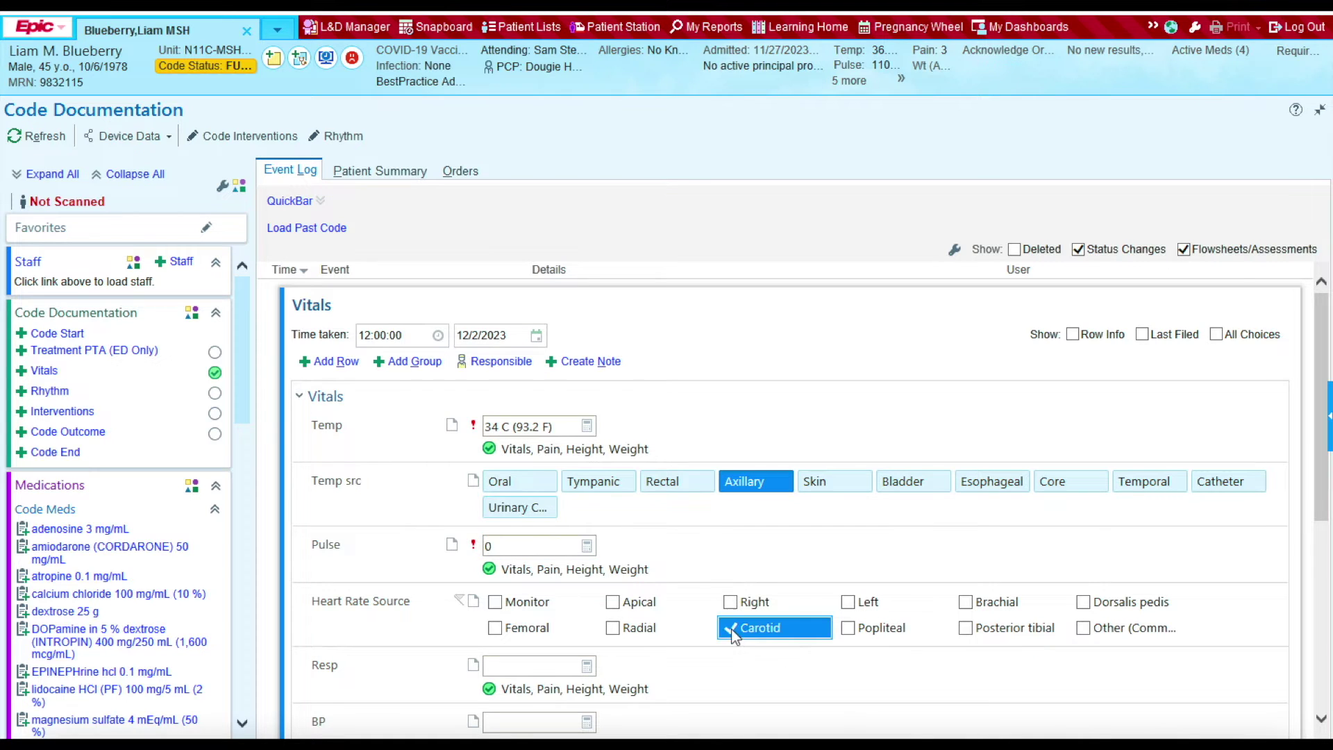
pyautogui.click(530, 666)
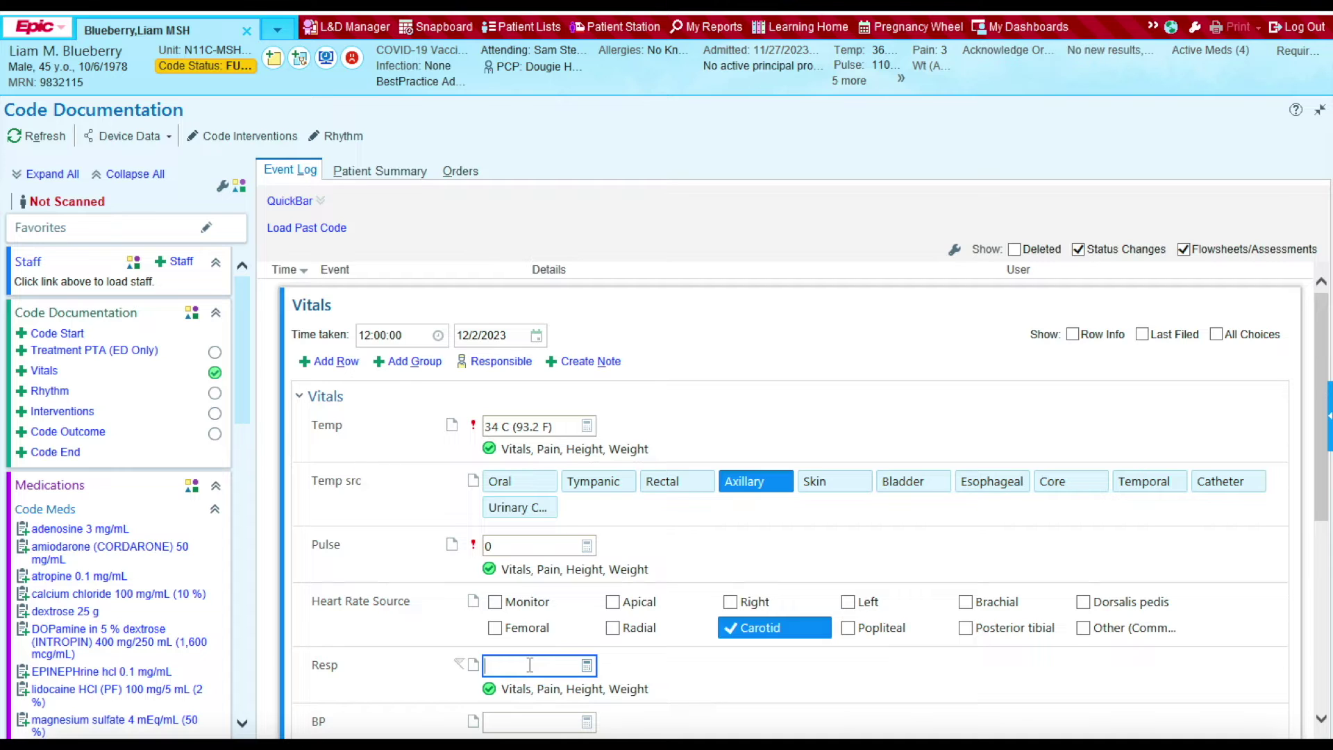
pyautogui.write('0')
pyautogui.scroll(-3, 903, 678)
pyautogui.click(512, 567)
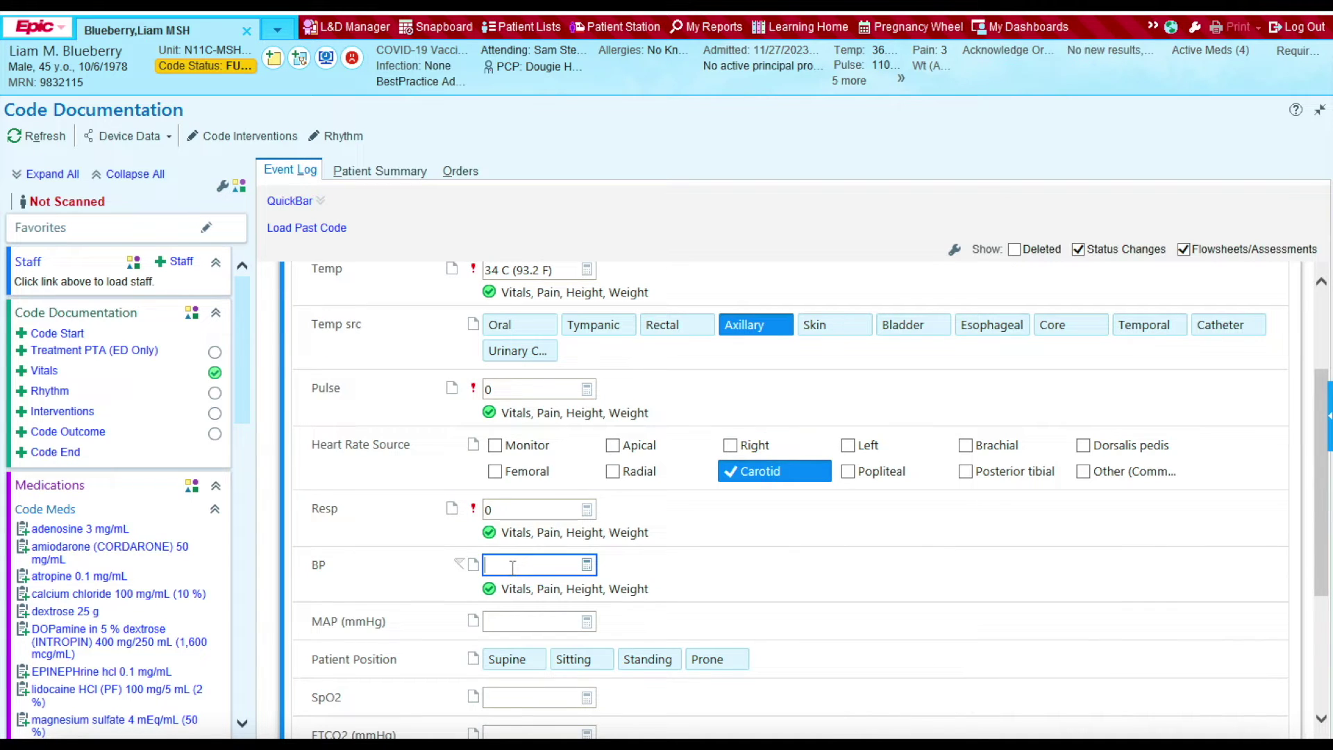
pyautogui.write('0/0')
pyautogui.press('Return')
# Enter SpO2 0 and accept the 12:00 Vitals entry
pyautogui.scroll(-3, 1323, 533)
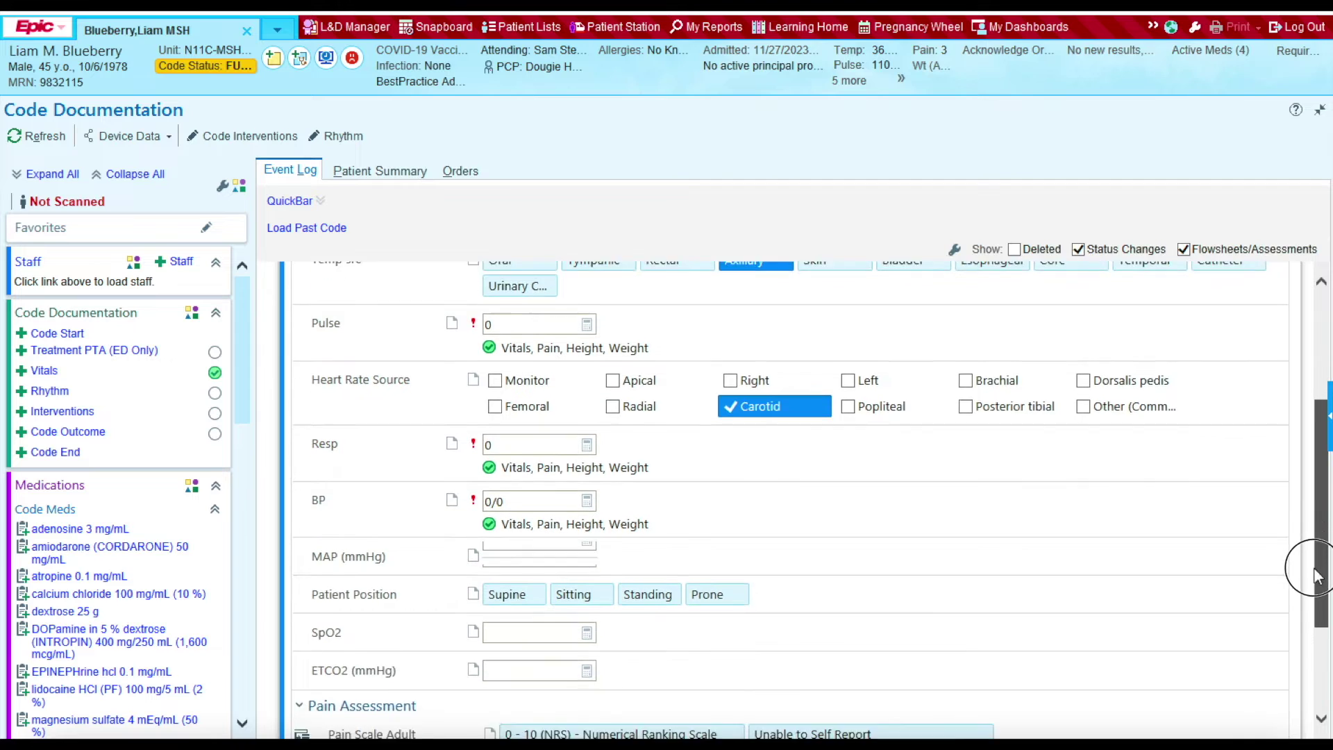
pyautogui.click(528, 594)
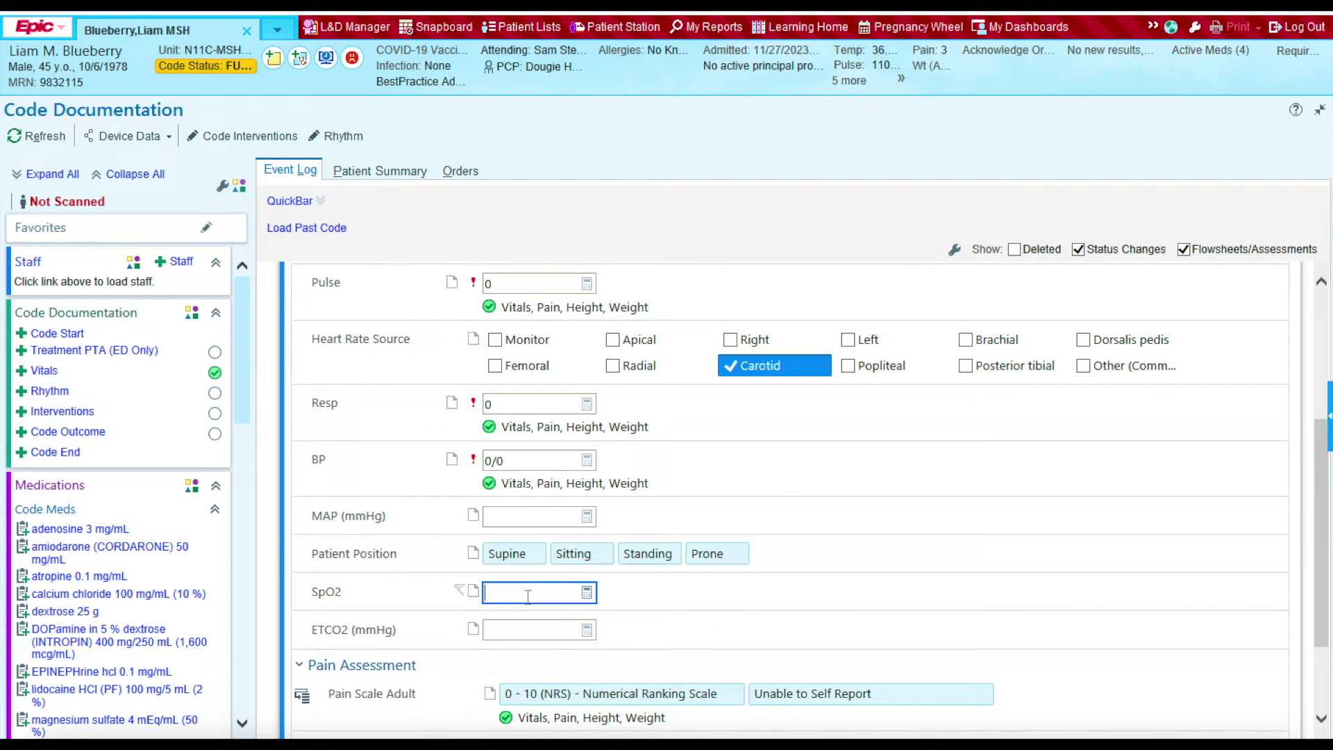
pyautogui.write('0')
pyautogui.scroll(-3, 534, 606)
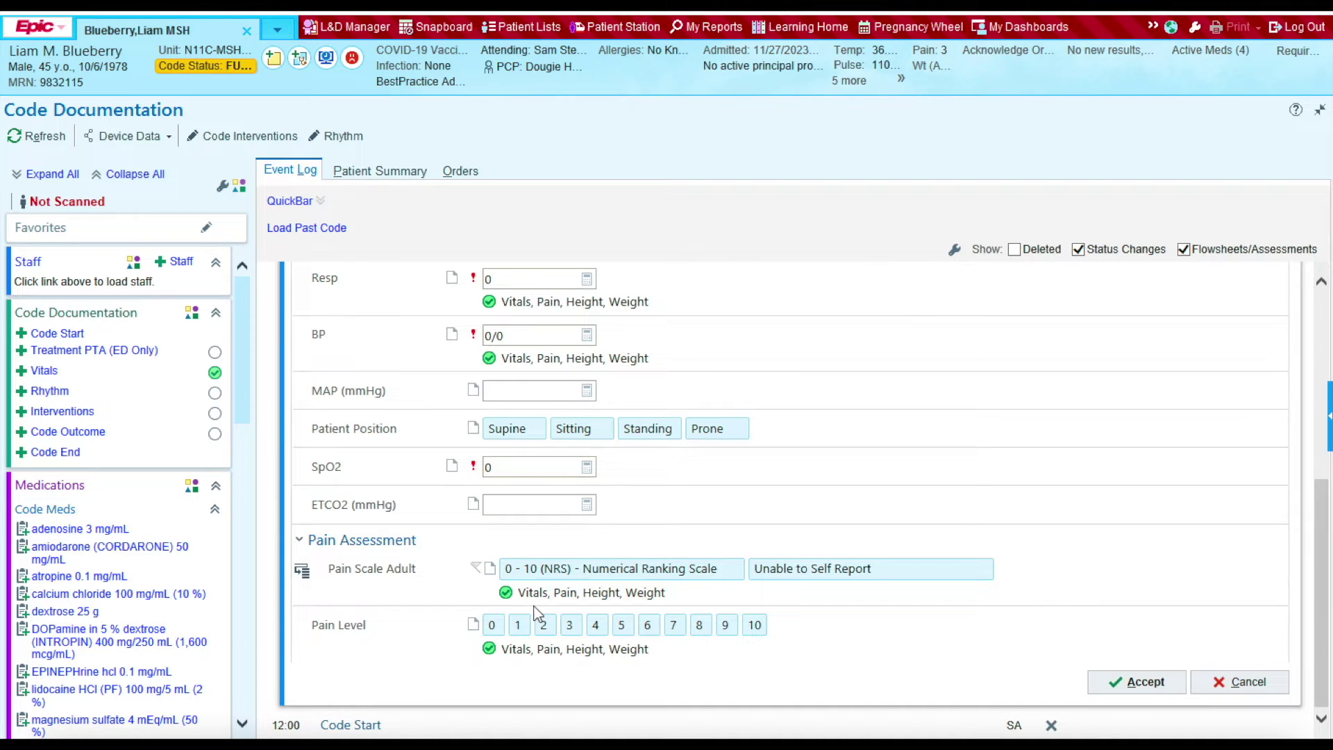
pyautogui.click(1134, 683)
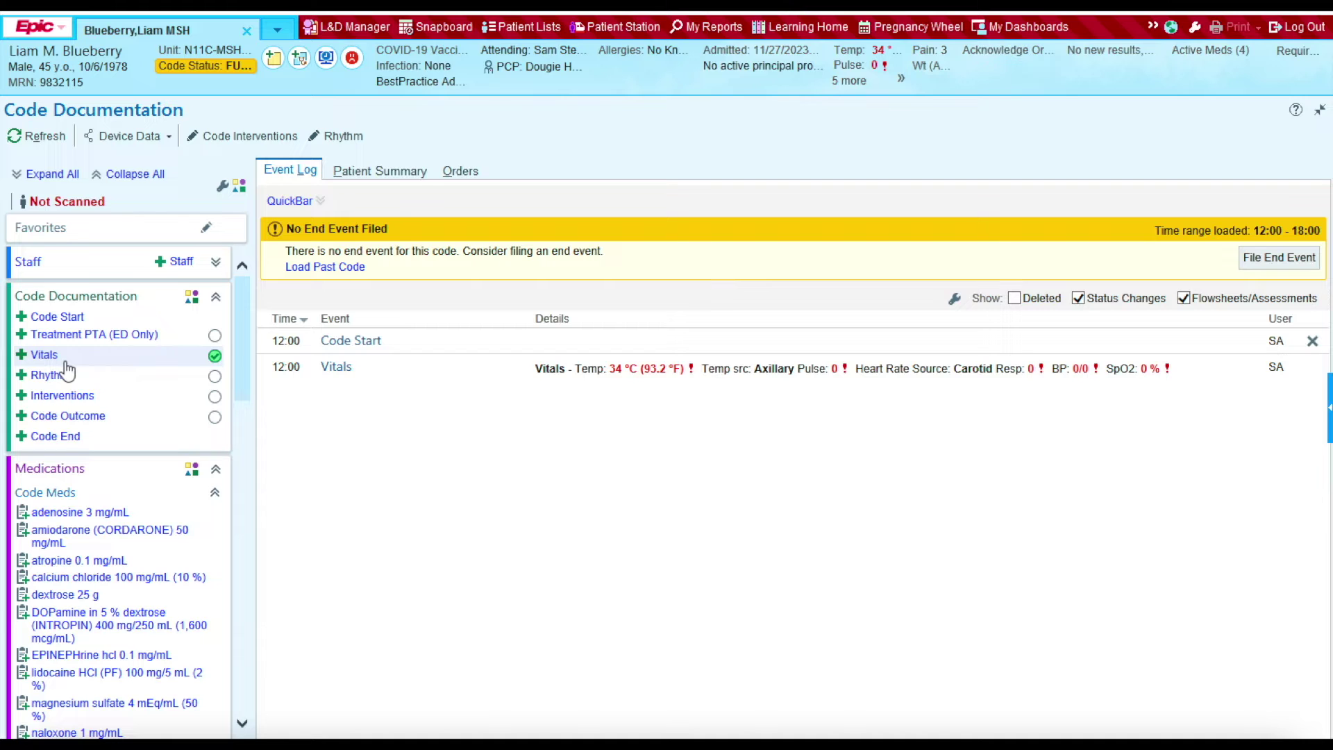
# Start a second Vitals entry and select its time taken value for replacement
pyautogui.click(66, 362)
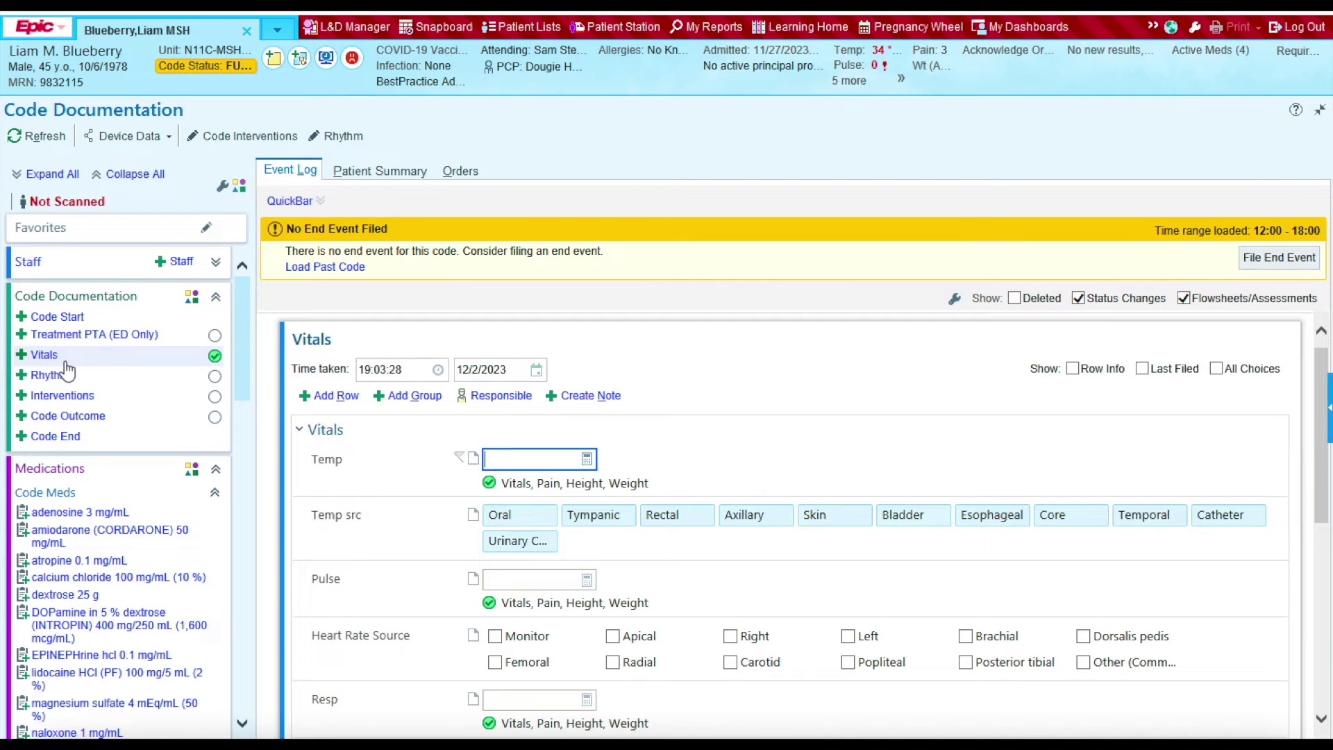
pyautogui.click(405, 368)
# Set time taken 1201, temperature 34 and pulse 0 with Monitor as source
pyautogui.write('1')
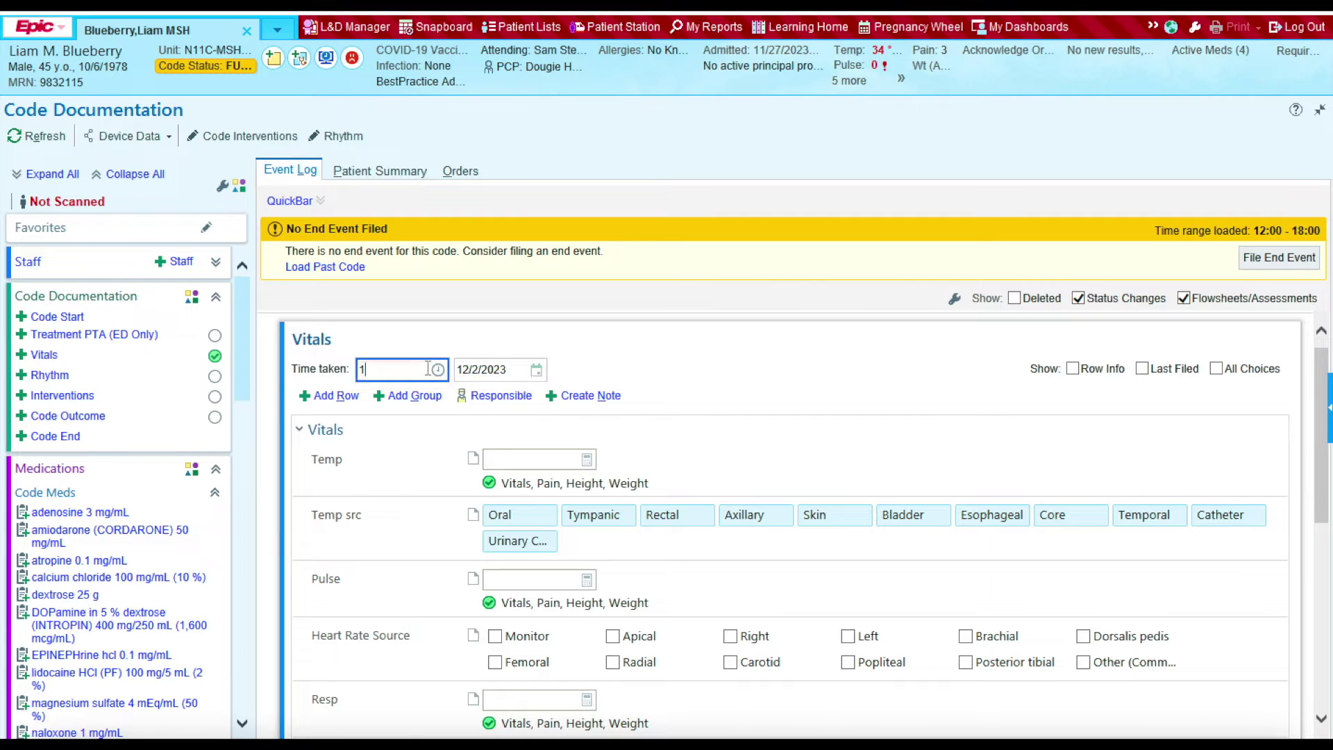
pyautogui.write('201')
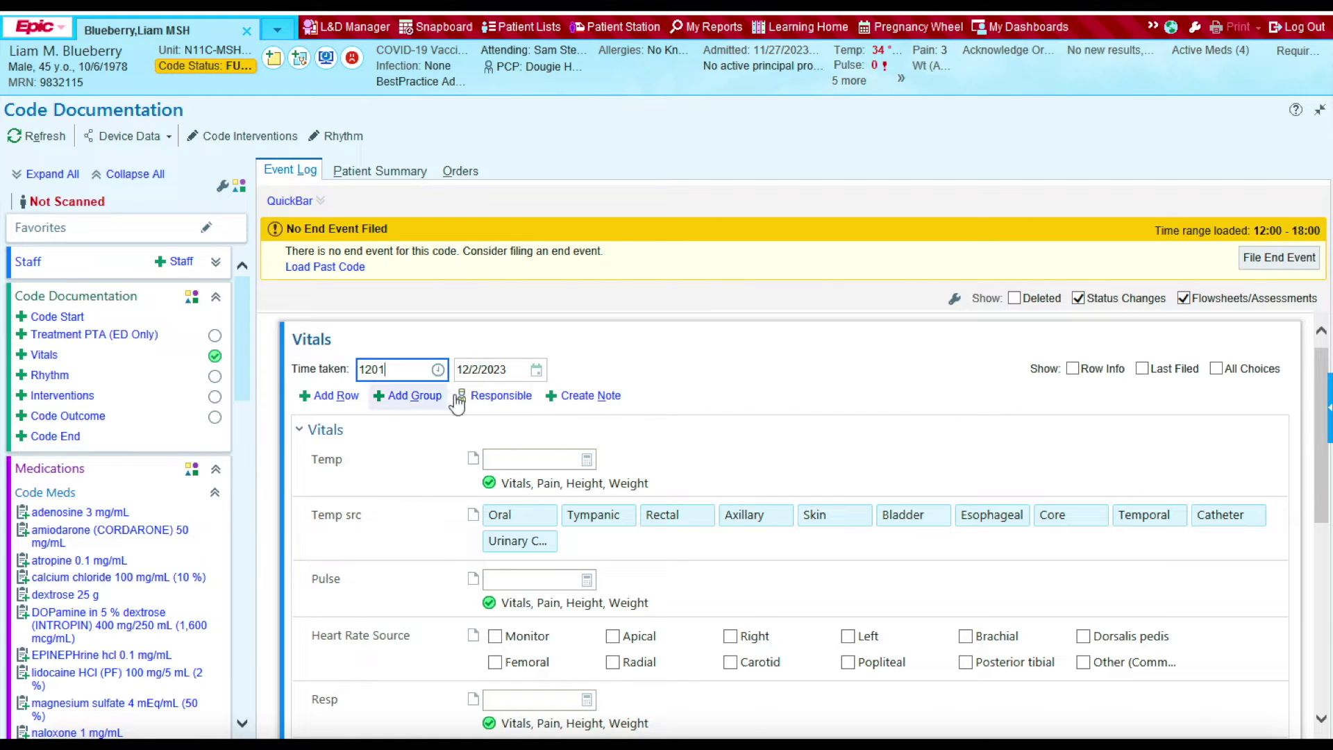
pyautogui.click(524, 458)
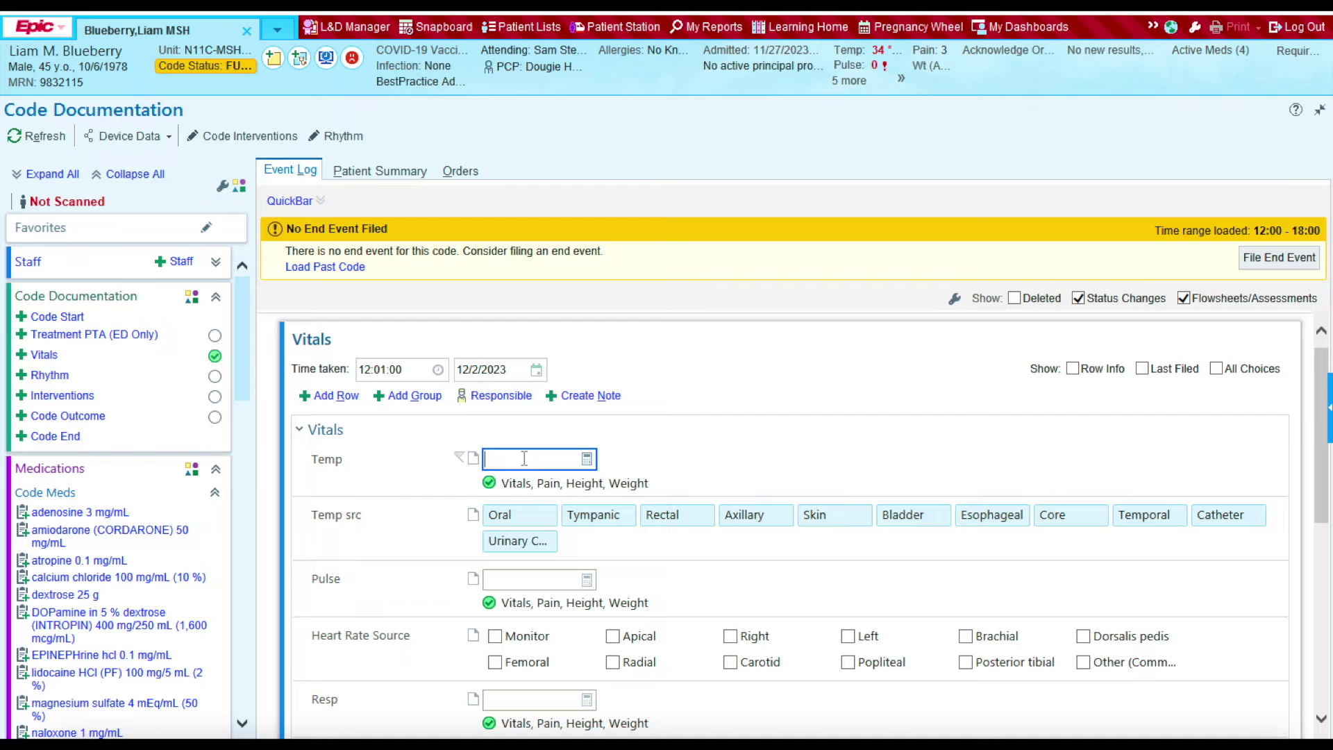
pyautogui.write('34')
pyautogui.click(503, 577)
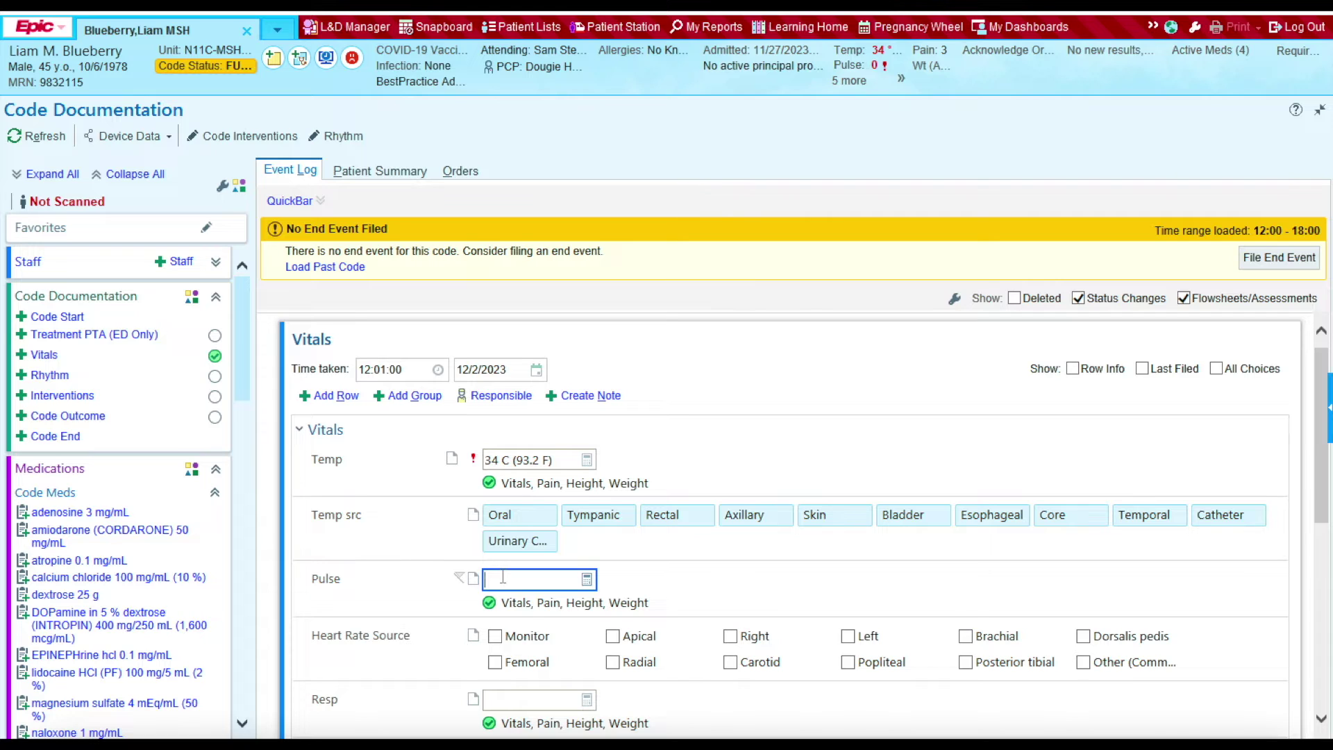
pyautogui.write('0')
pyautogui.click(495, 636)
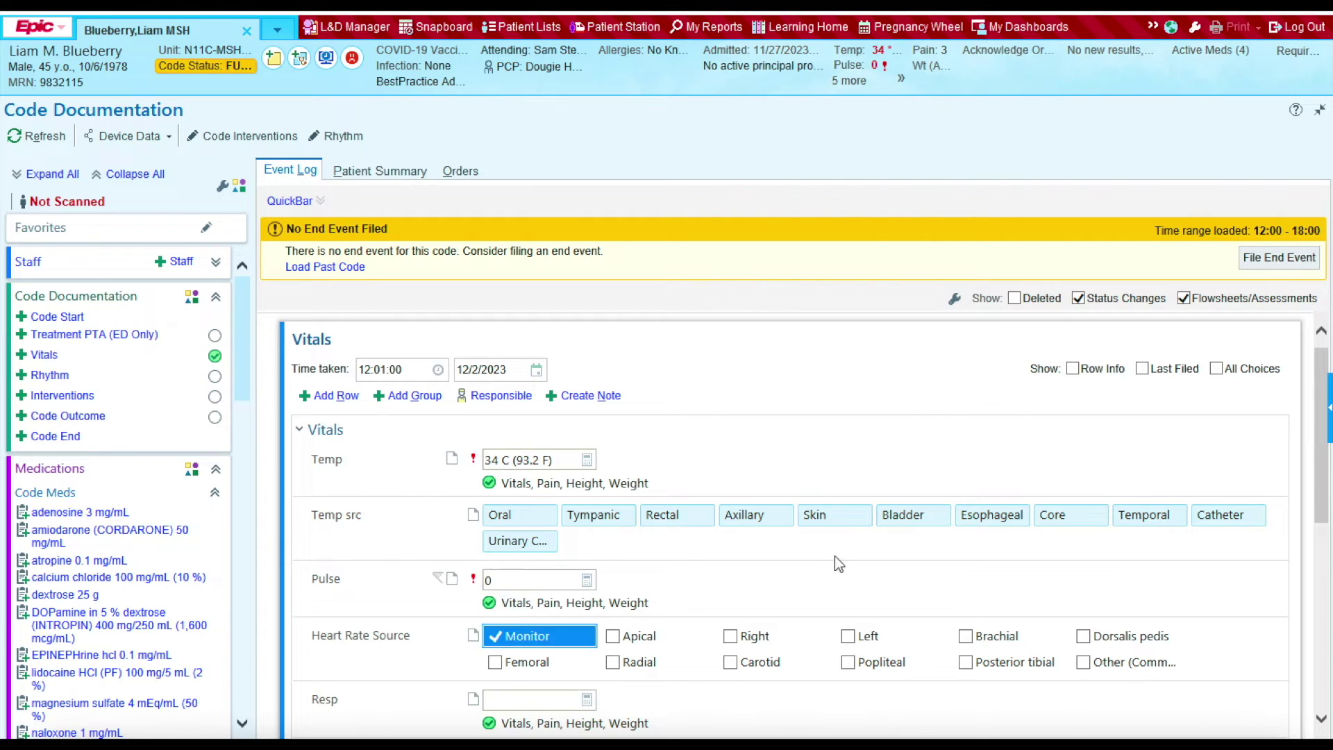
pyautogui.scroll(-3, 834, 555)
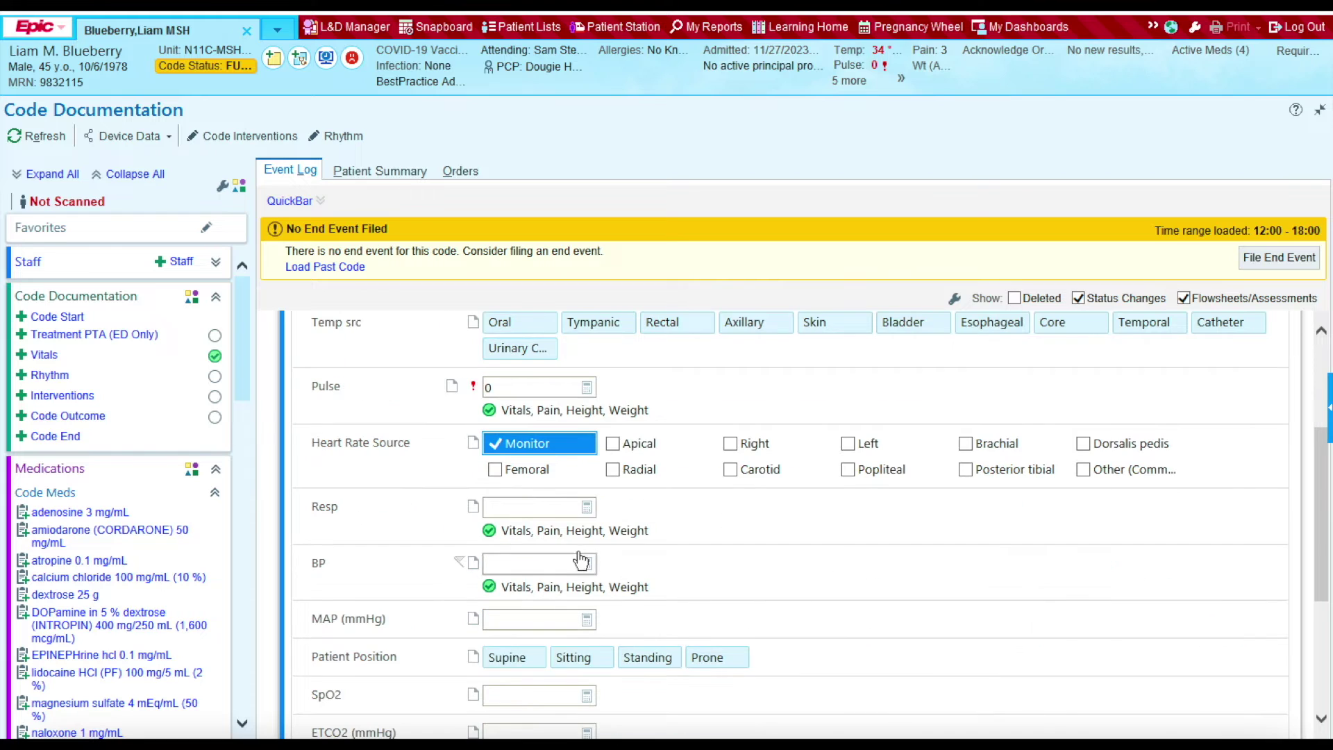
# Enter Resp 0, BP 0/0 and SpO2 70, then accept the Vitals entry
pyautogui.click(521, 507)
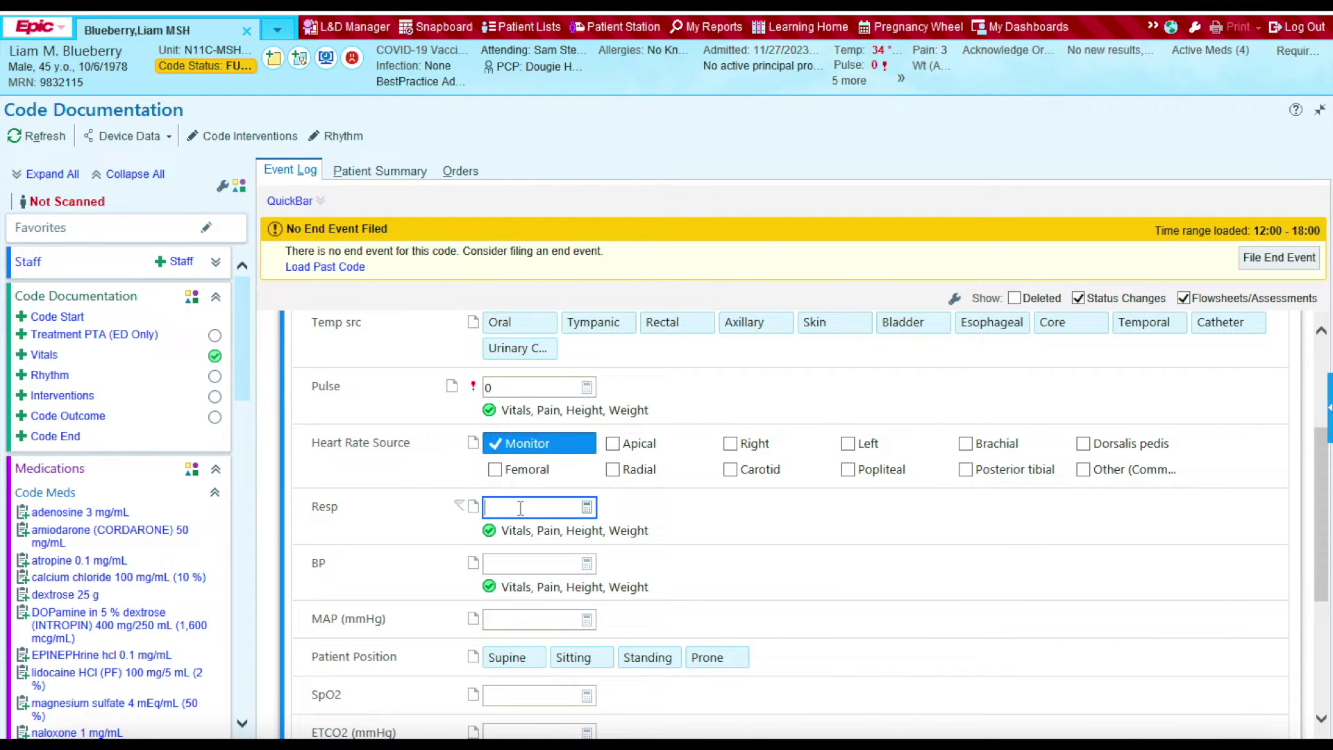
pyautogui.write('0')
pyautogui.click(523, 563)
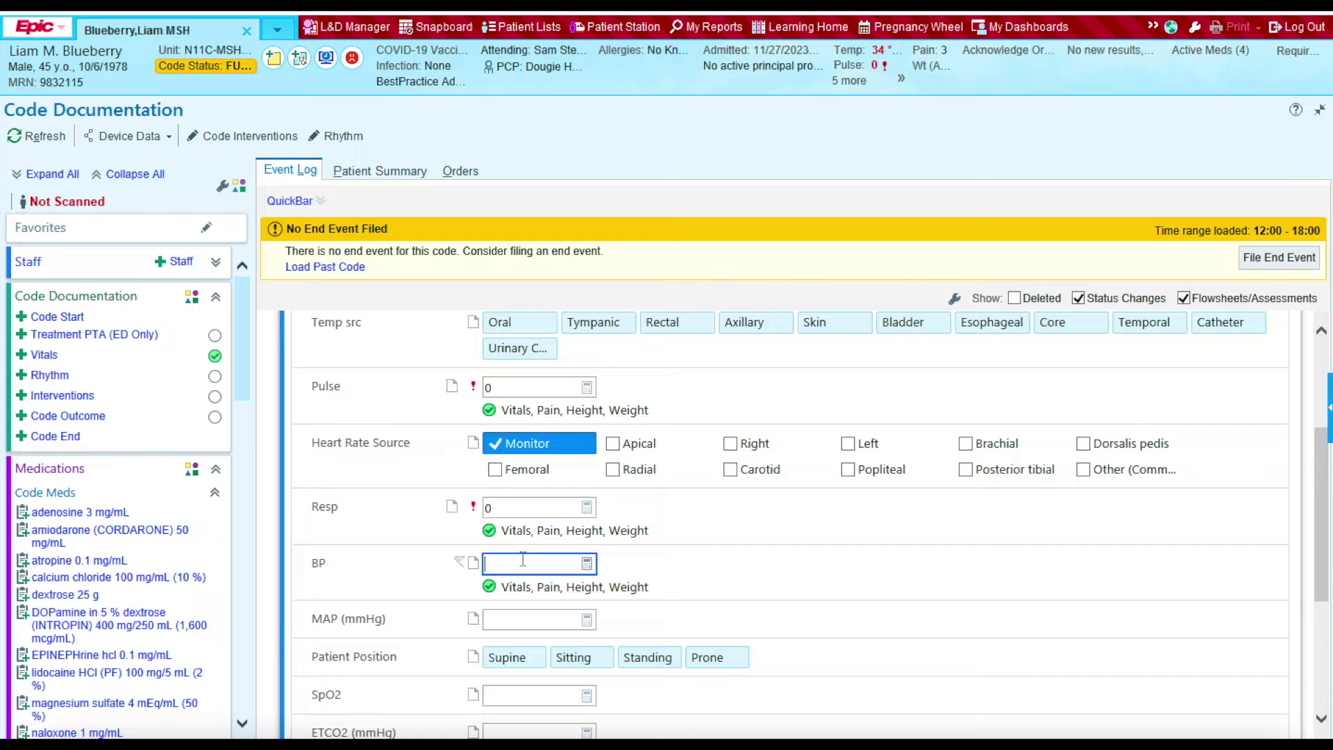
pyautogui.write('0/0')
pyautogui.scroll(-3, 850, 597)
pyautogui.click(512, 567)
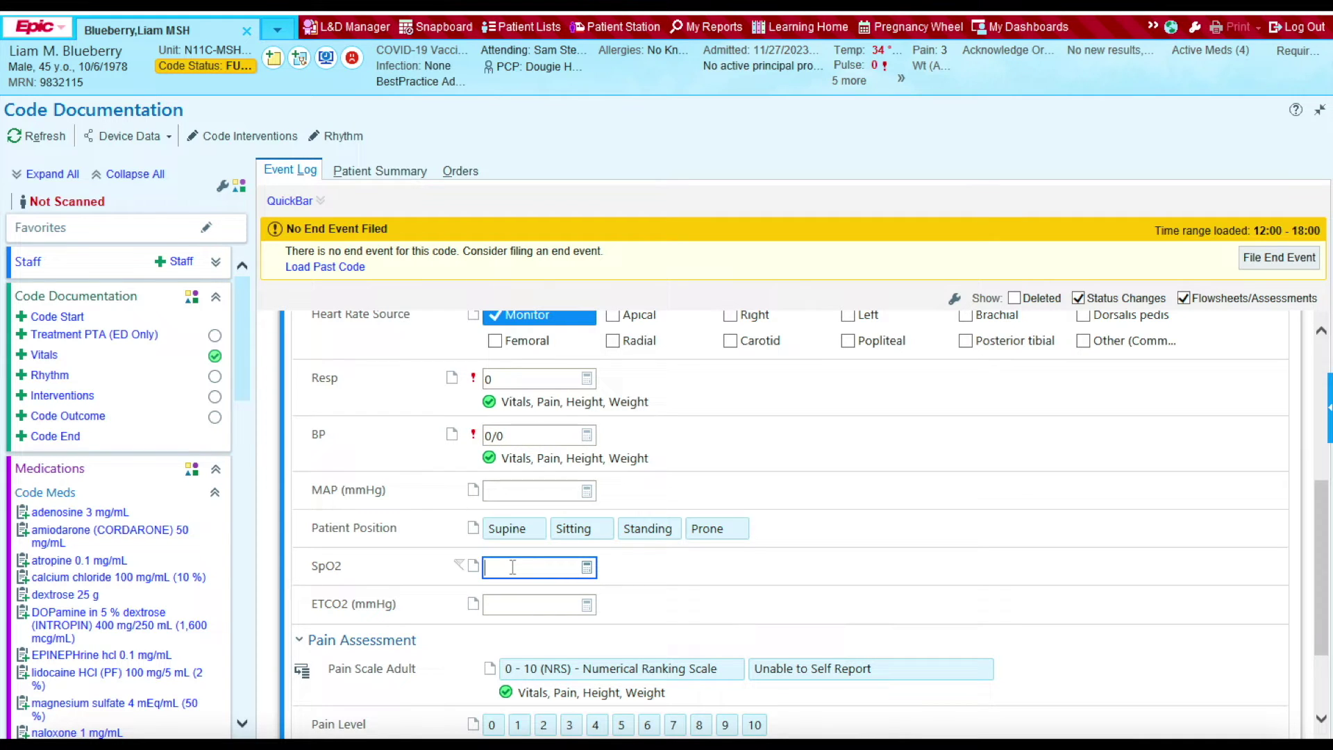
pyautogui.write('70')
pyautogui.press('Tab')
pyautogui.scroll(-3, 806, 575)
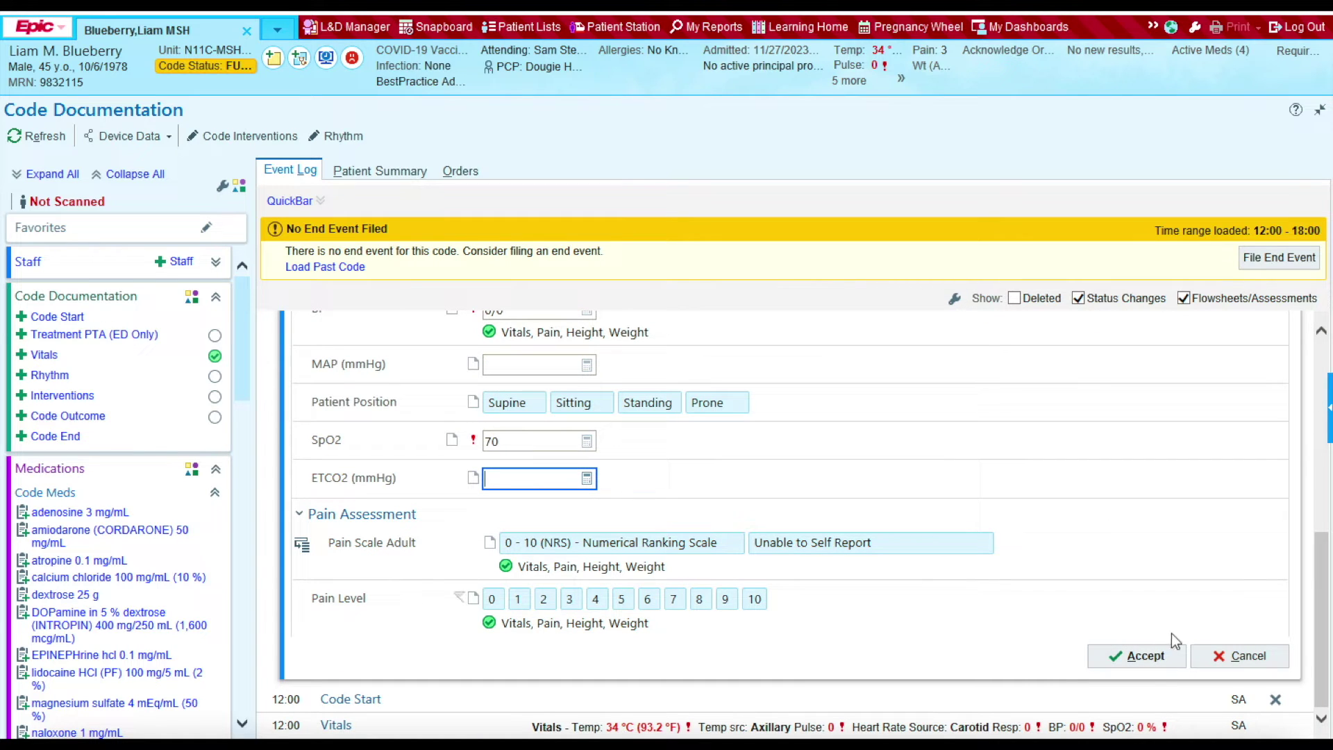
pyautogui.click(1142, 658)
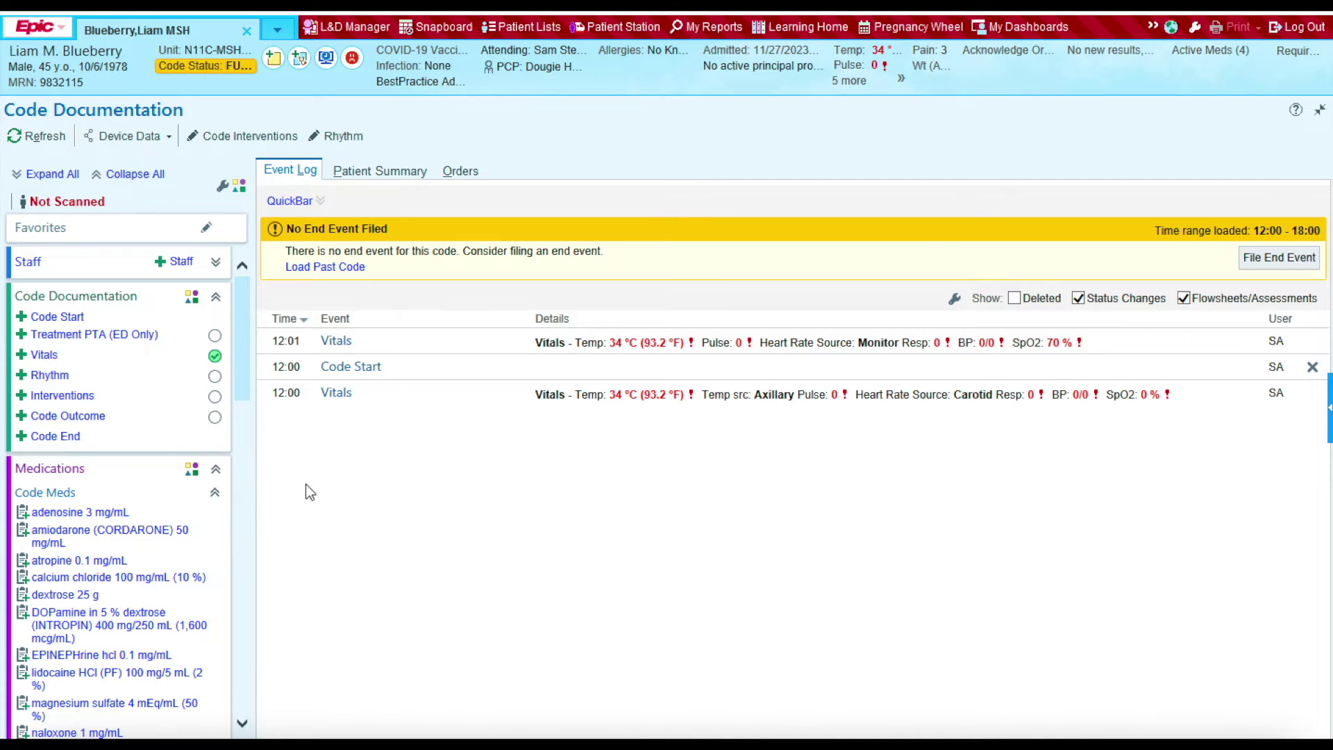
# Sort the event log by Time ascending, then start a third Vitals entry
pyautogui.click(303, 320)
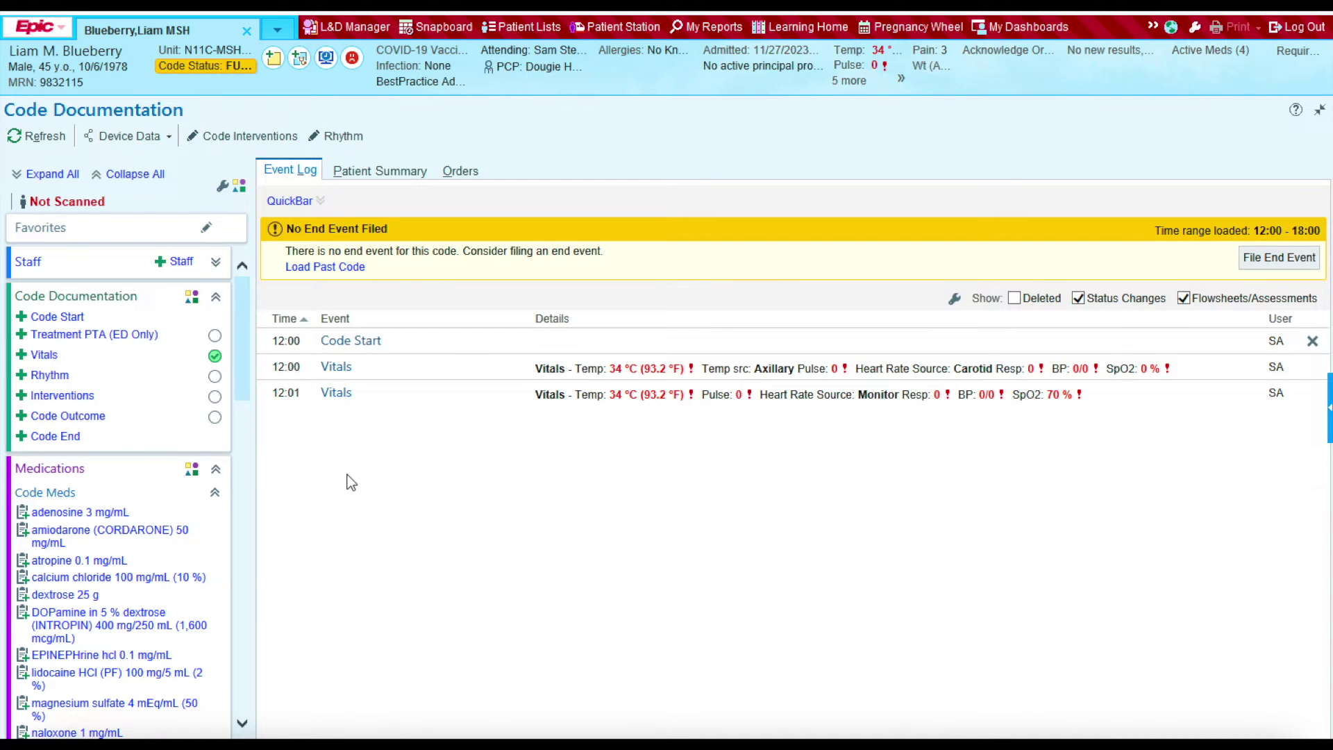
pyautogui.click(44, 356)
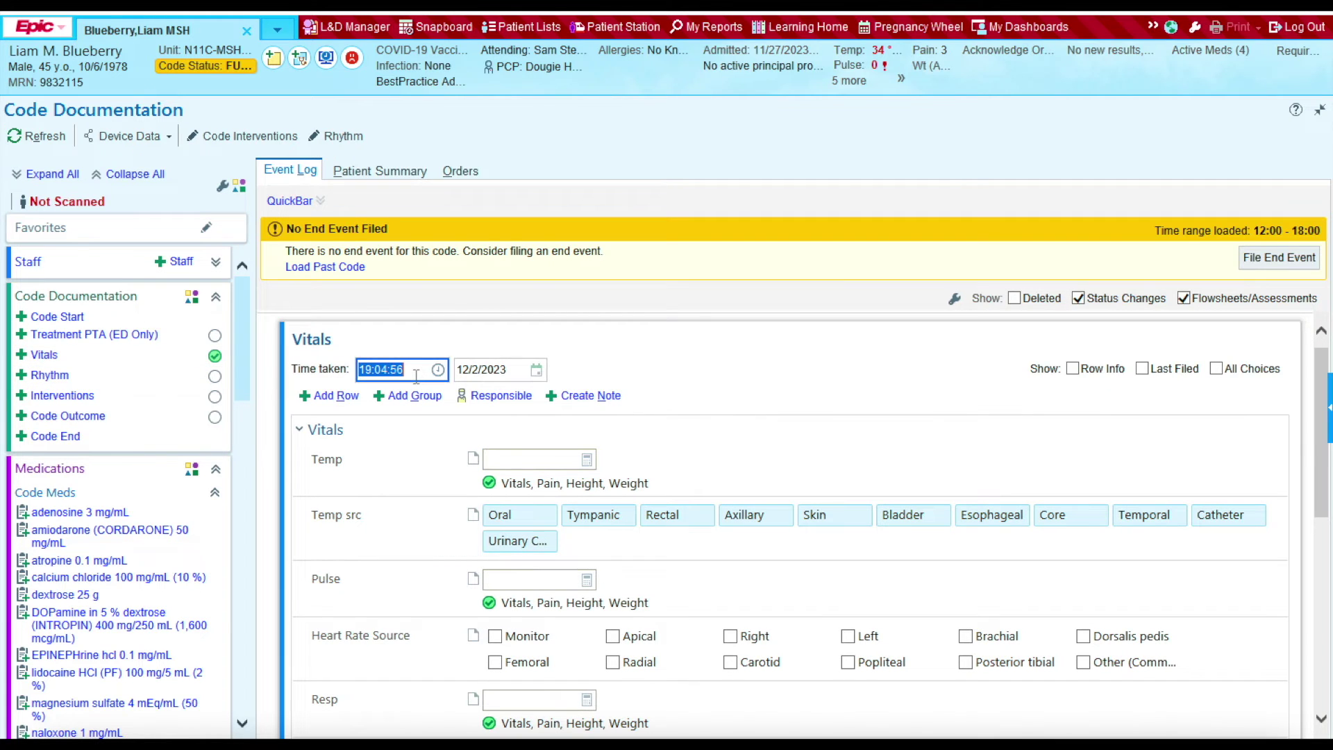
# Set time taken 1203, temperature 34 and pulse 0 with Monitor as source
pyautogui.write('1203')
pyautogui.click(522, 460)
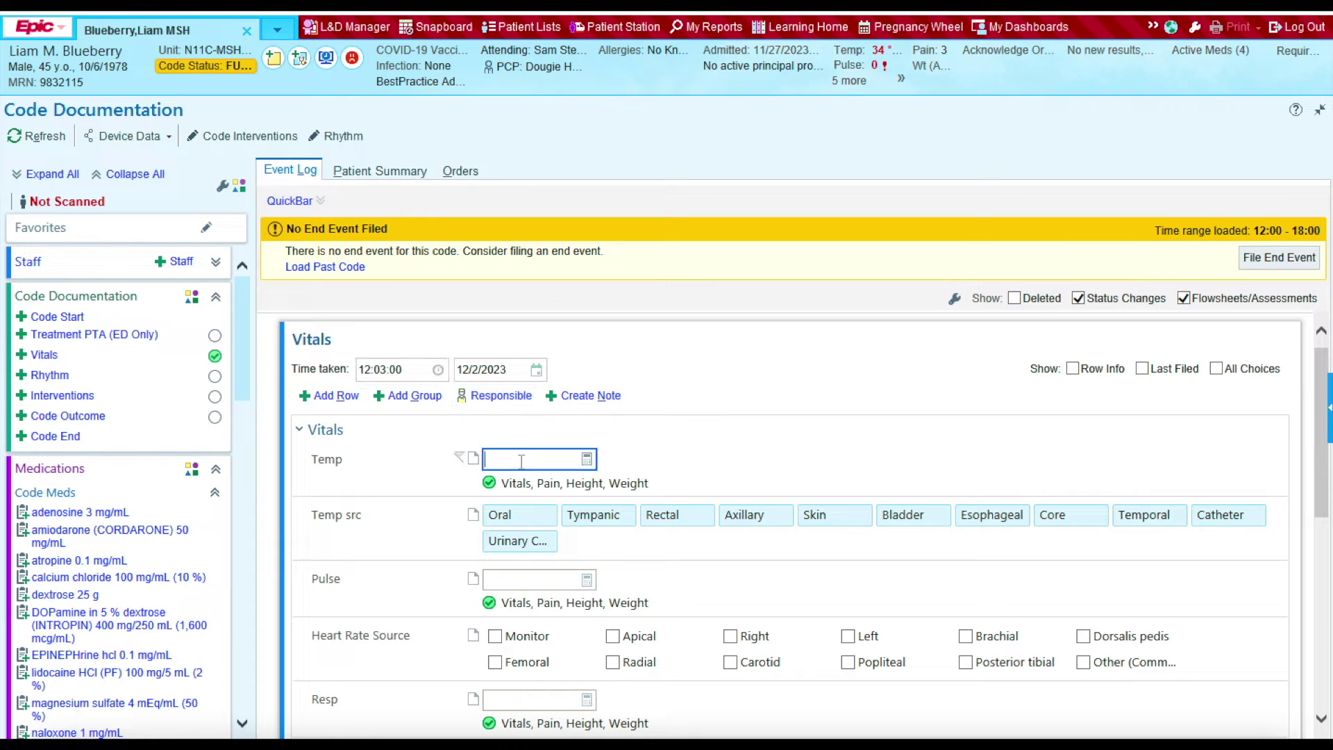
pyautogui.write('34')
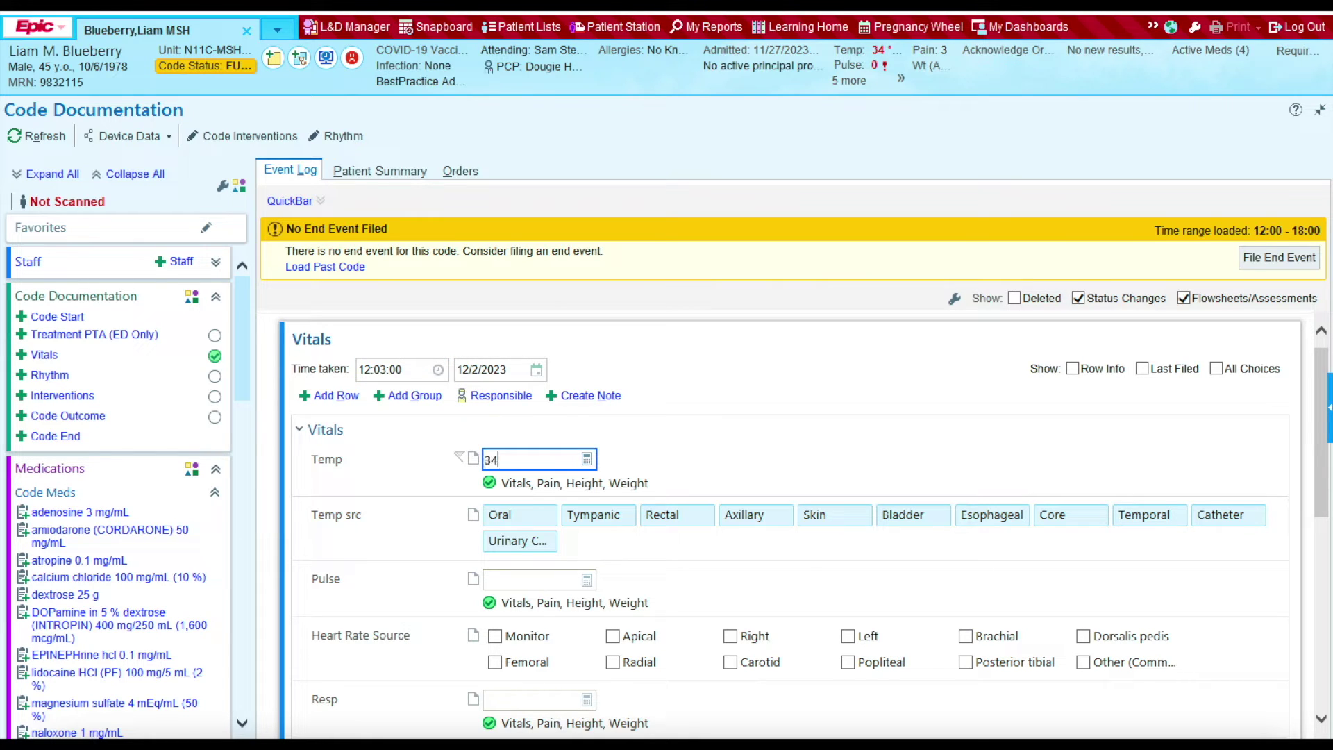
pyautogui.click(535, 580)
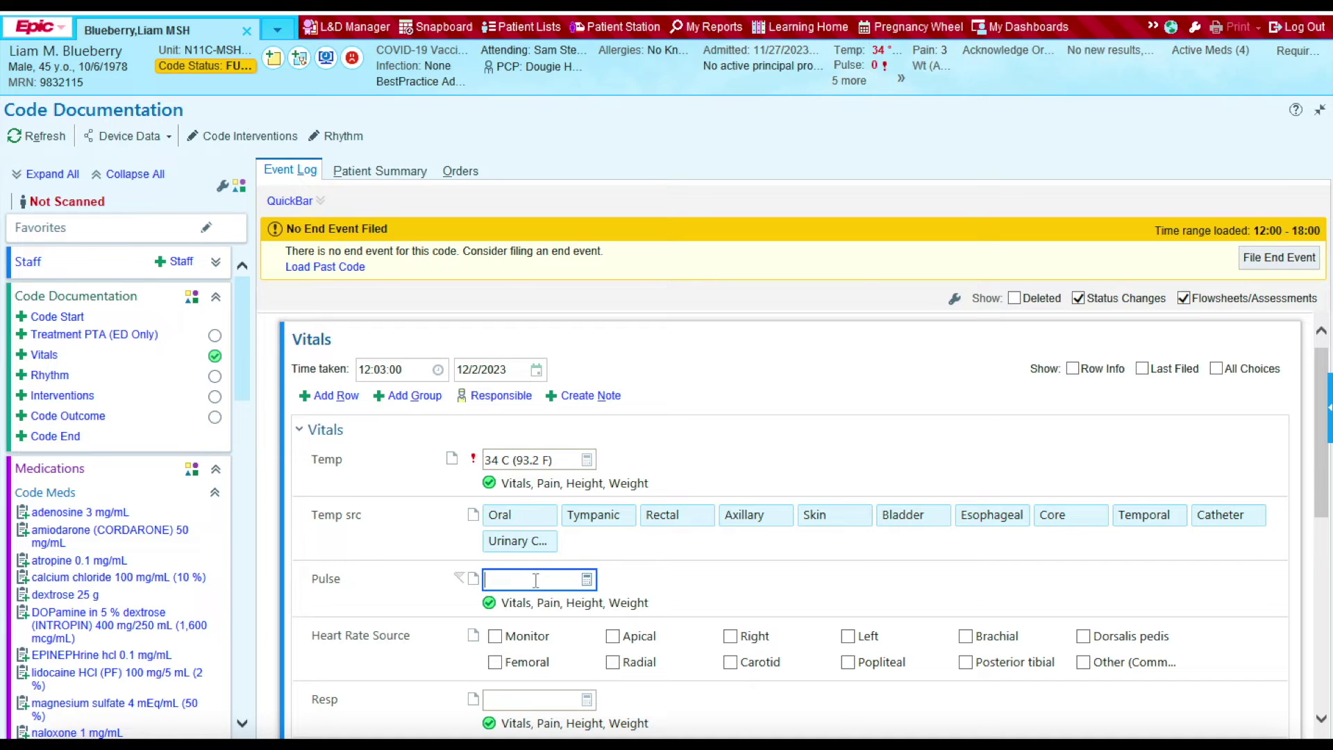
pyautogui.write('0')
pyautogui.click(515, 637)
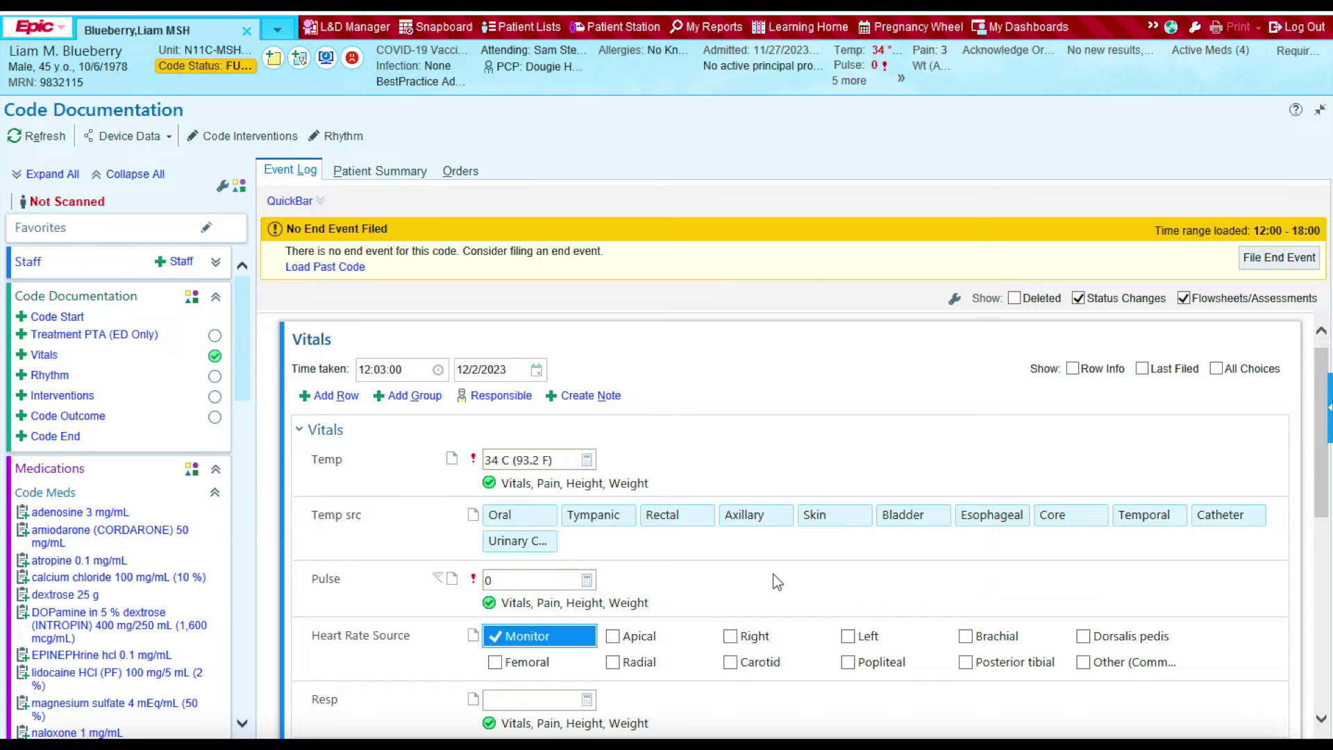
pyautogui.scroll(-3, 778, 583)
# Enter Resp 16 with the comment 'ventilator' and blood pressure 0/0
pyautogui.click(528, 568)
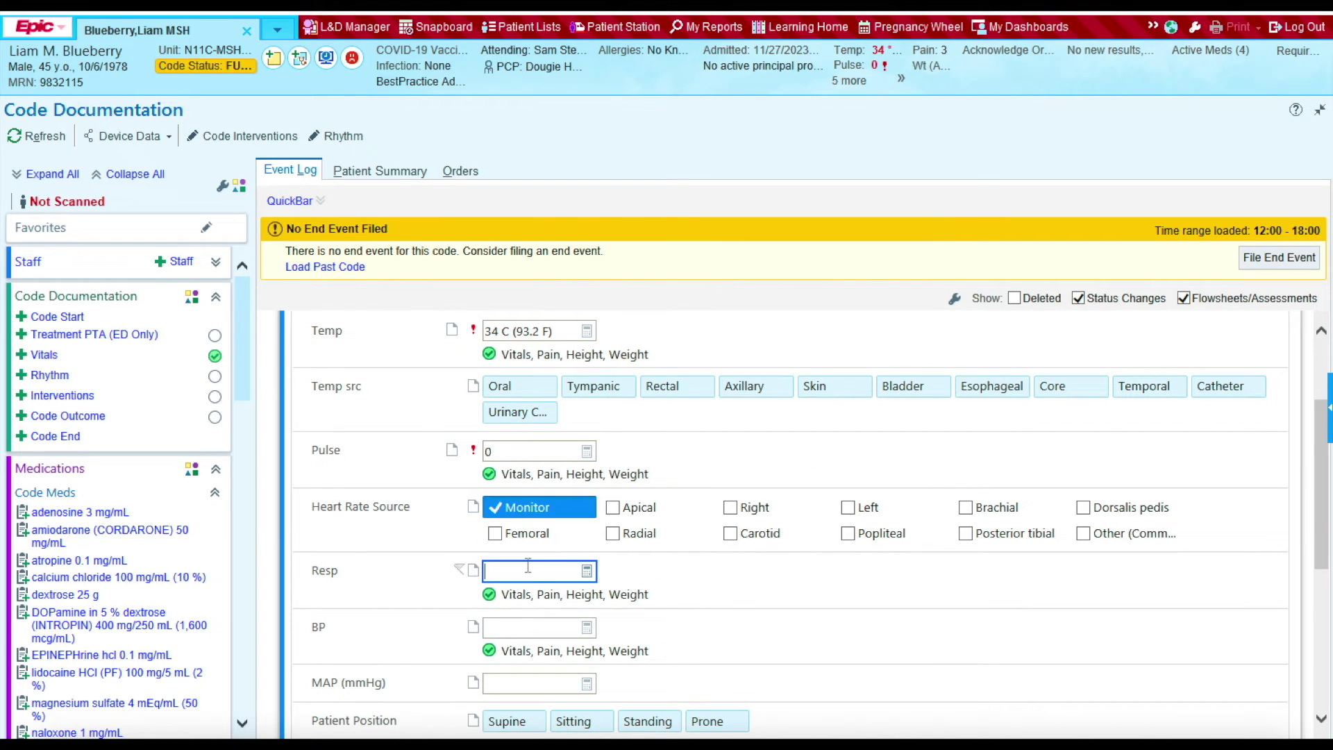
pyautogui.write('16')
pyautogui.click(472, 572)
pyautogui.write('vent')
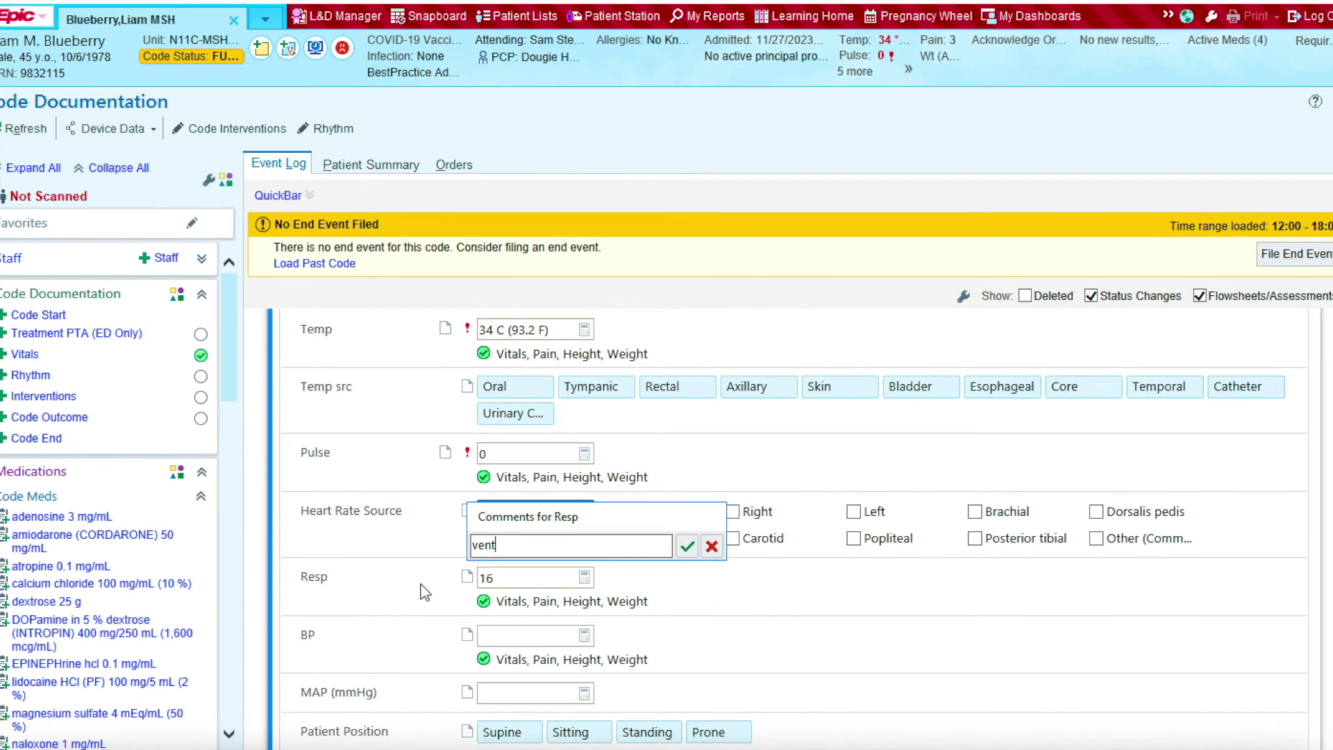
pyautogui.write('ilator')
pyautogui.click(687, 547)
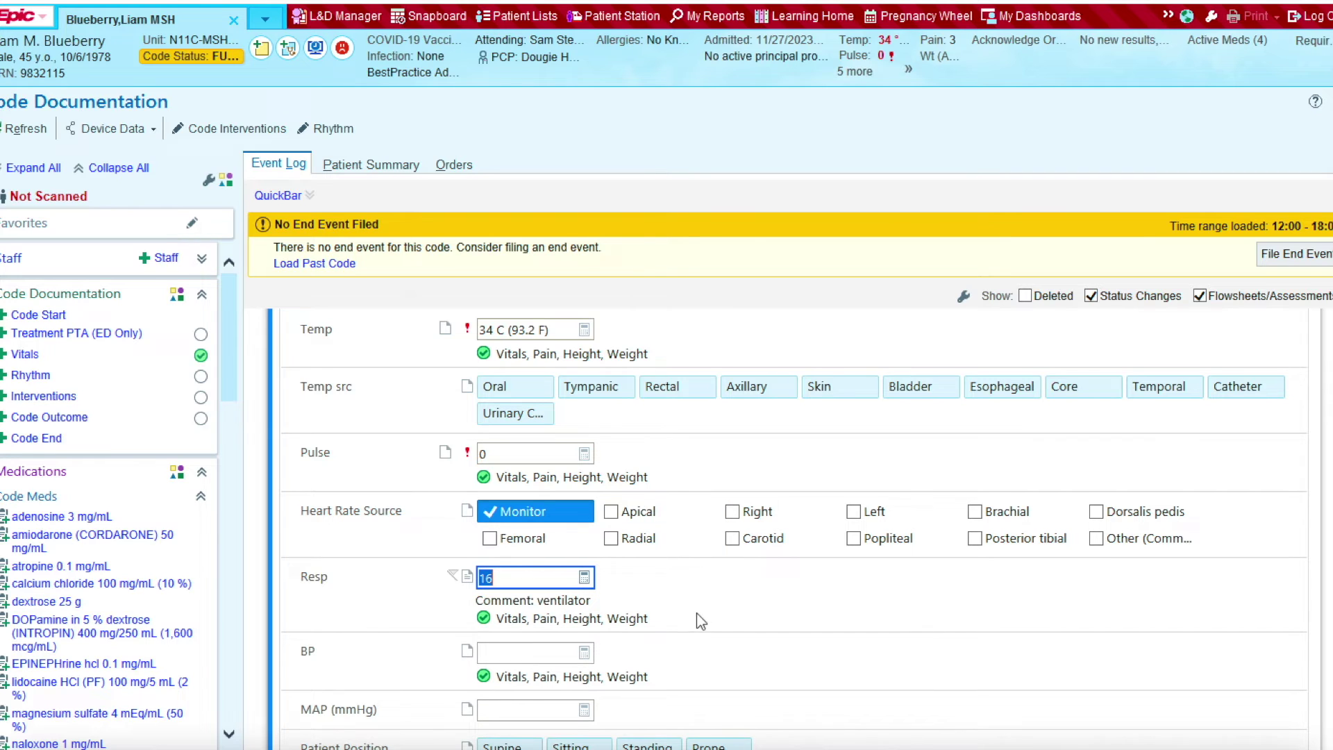
pyautogui.click(524, 653)
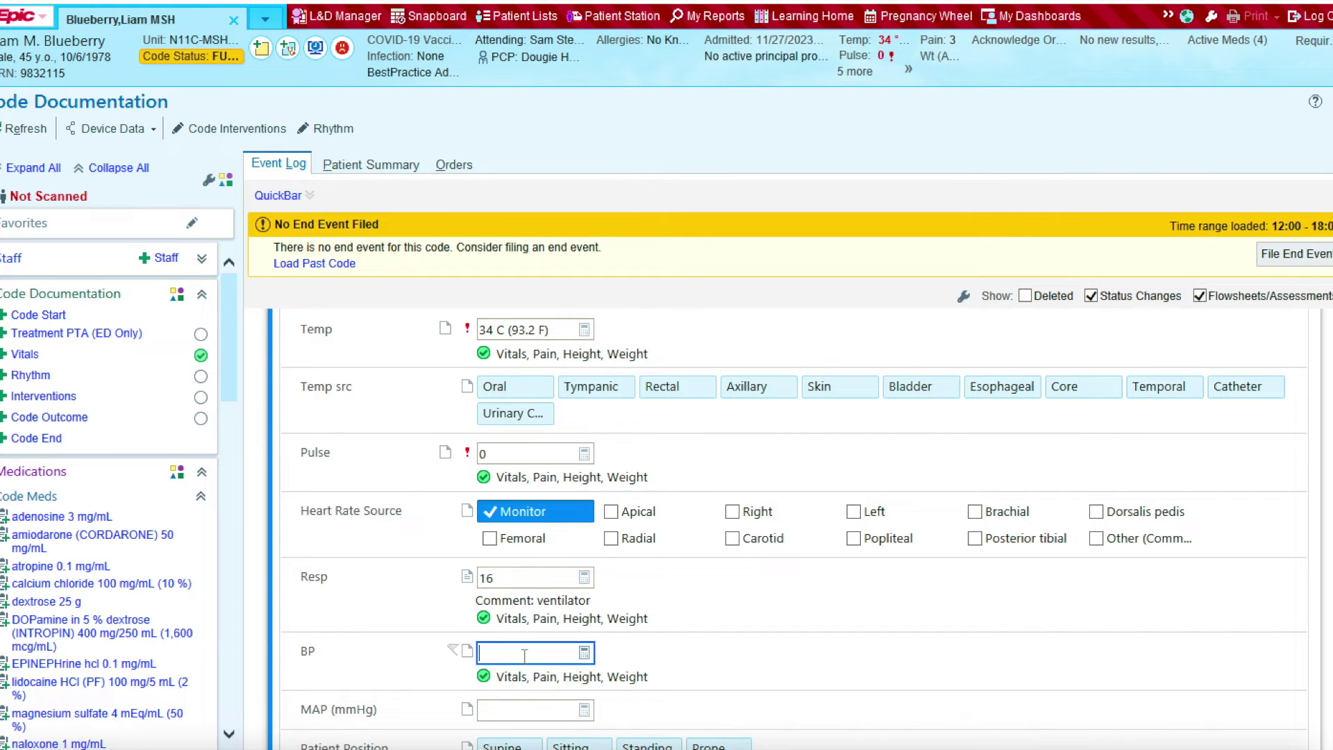
pyautogui.write('0/0')
pyautogui.press('Return')
# Enter SpO2 100 commented 'ventilator' and accept the 12:03 Vitals entry
pyautogui.scroll(-3, 788, 672)
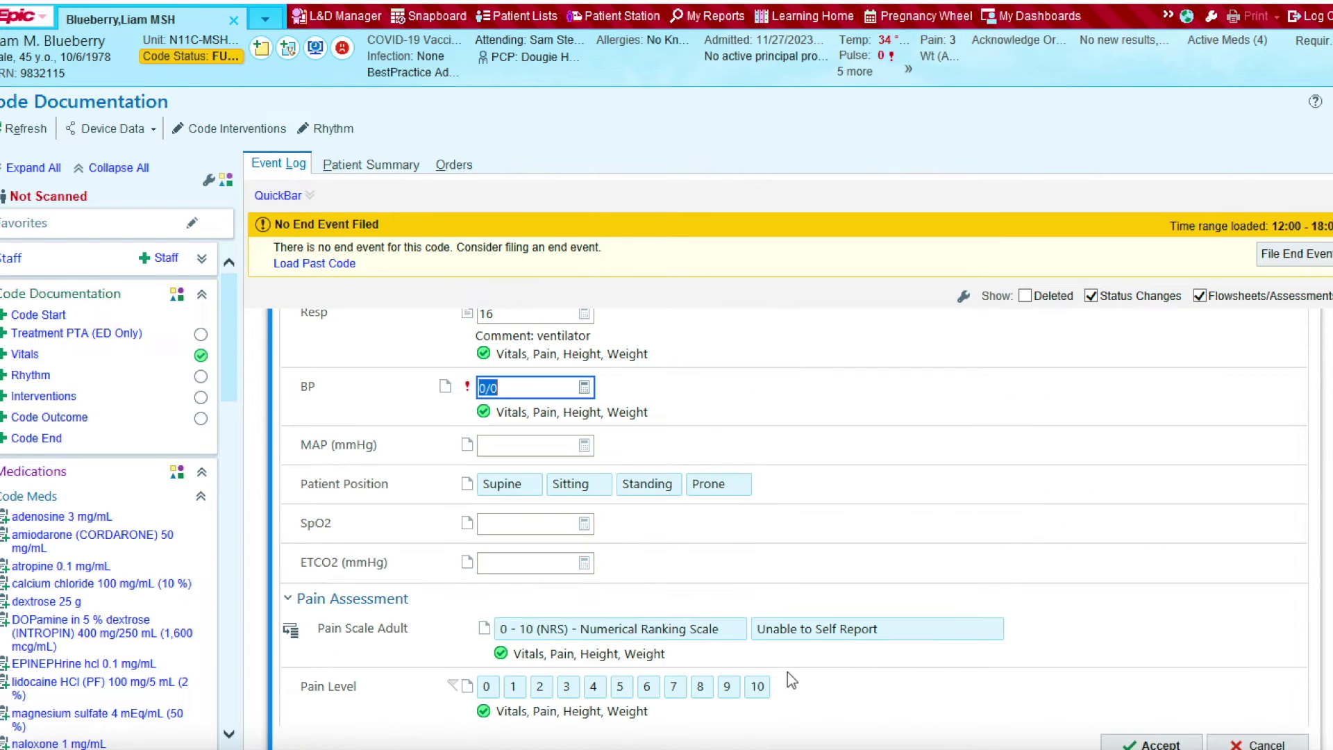
pyautogui.click(500, 524)
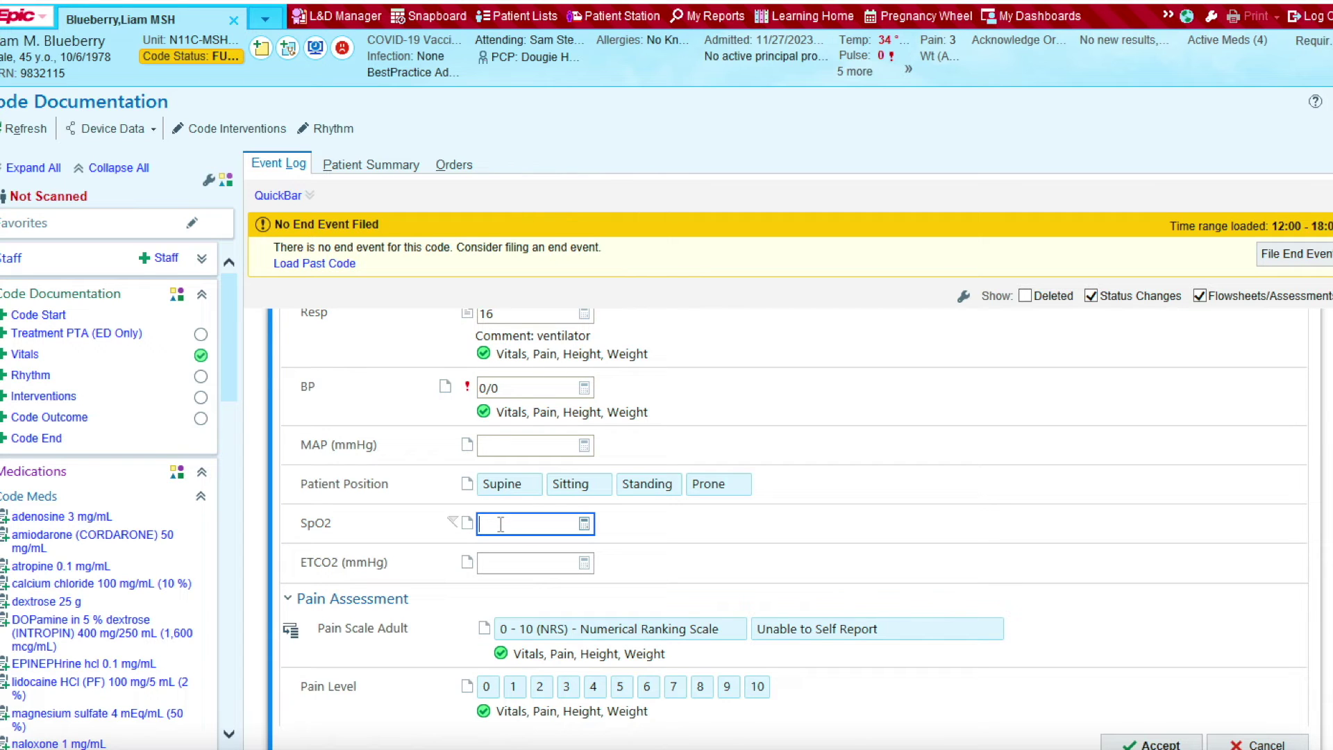
pyautogui.write('100')
pyautogui.click(467, 524)
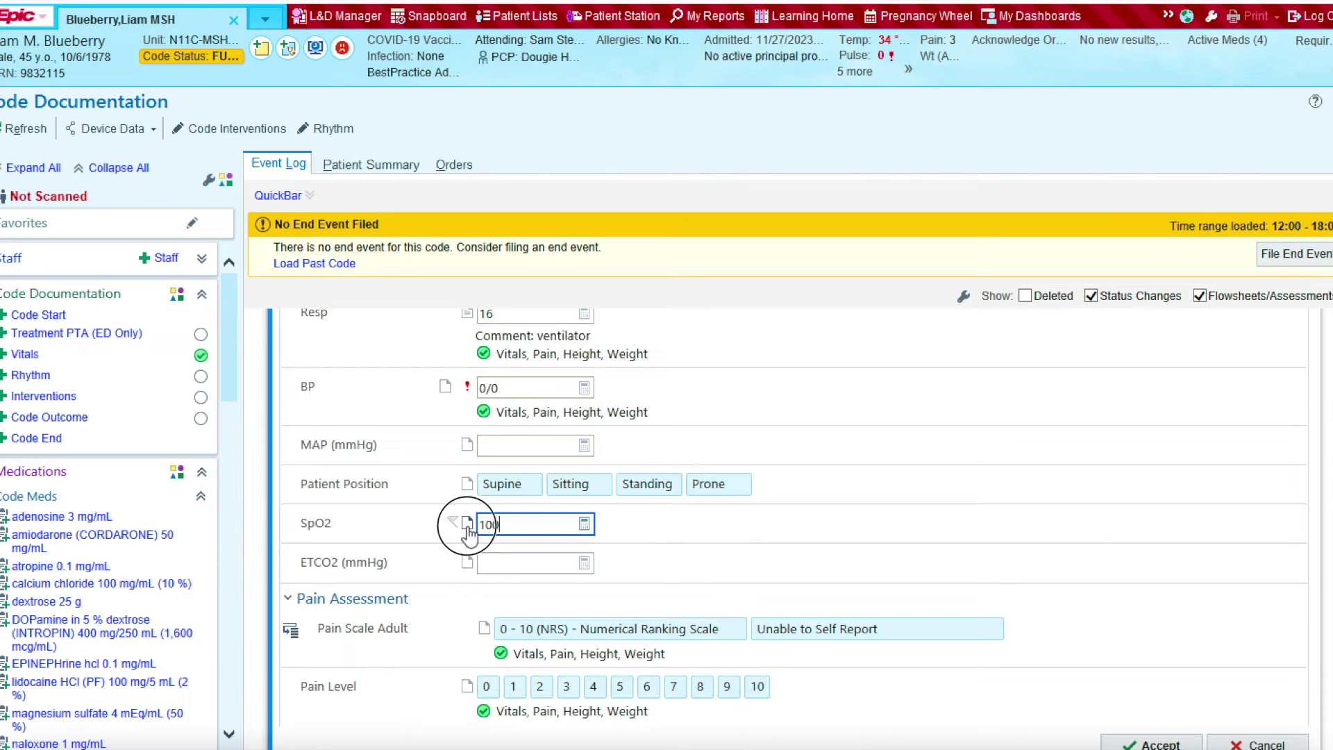
pyautogui.write('ventilator')
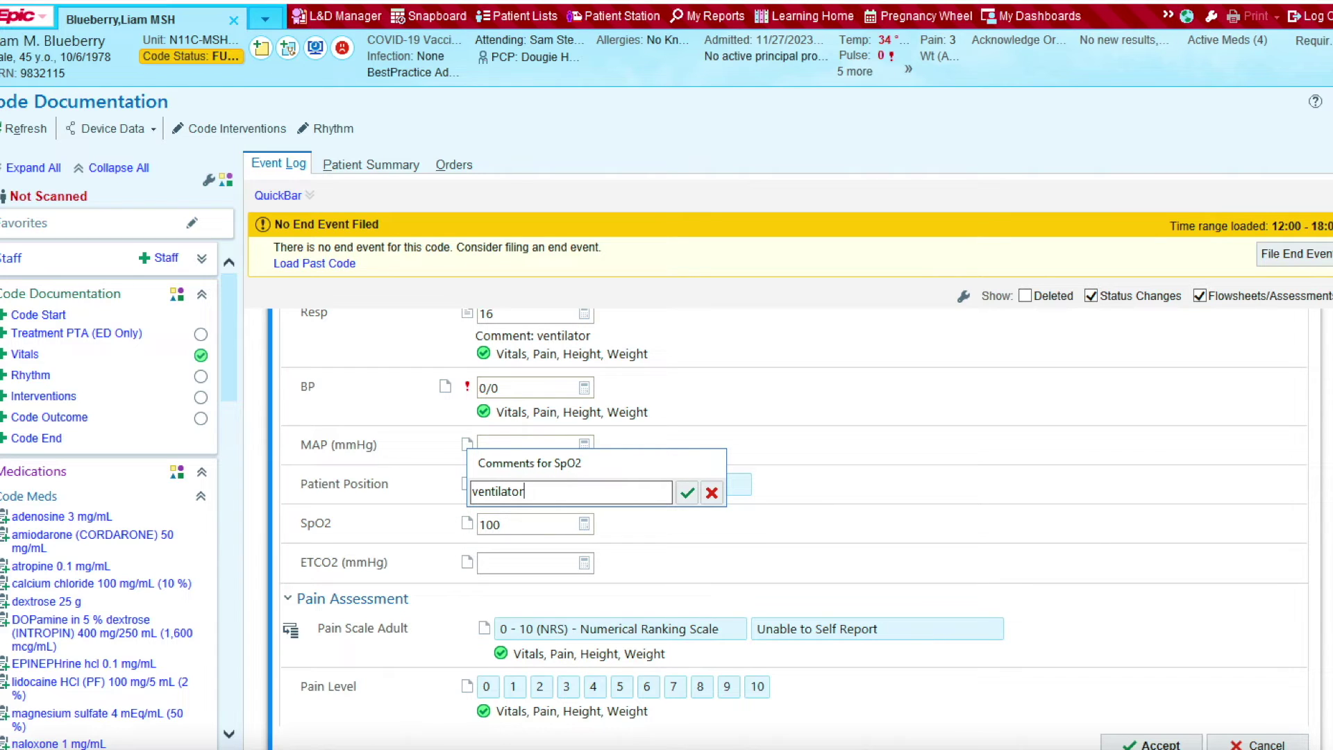
pyautogui.click(687, 493)
pyautogui.scroll(-3, 684, 538)
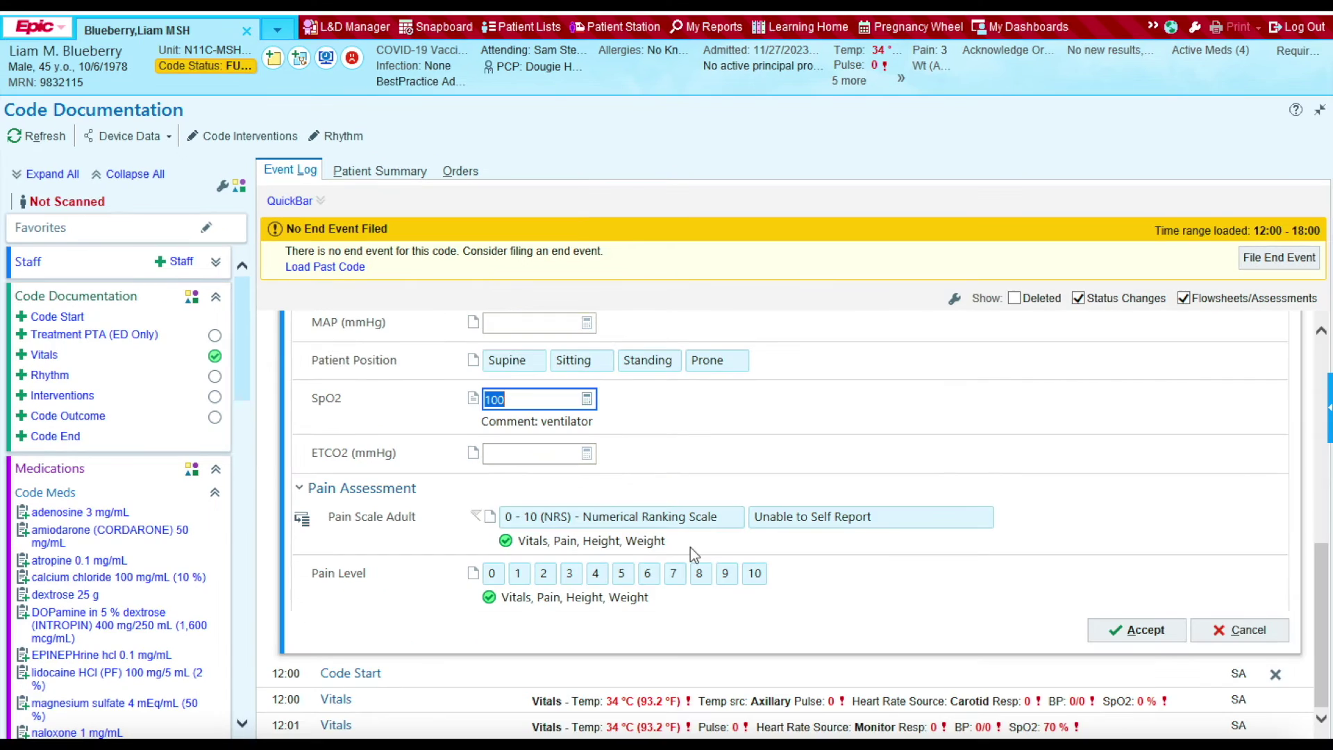
pyautogui.click(1126, 635)
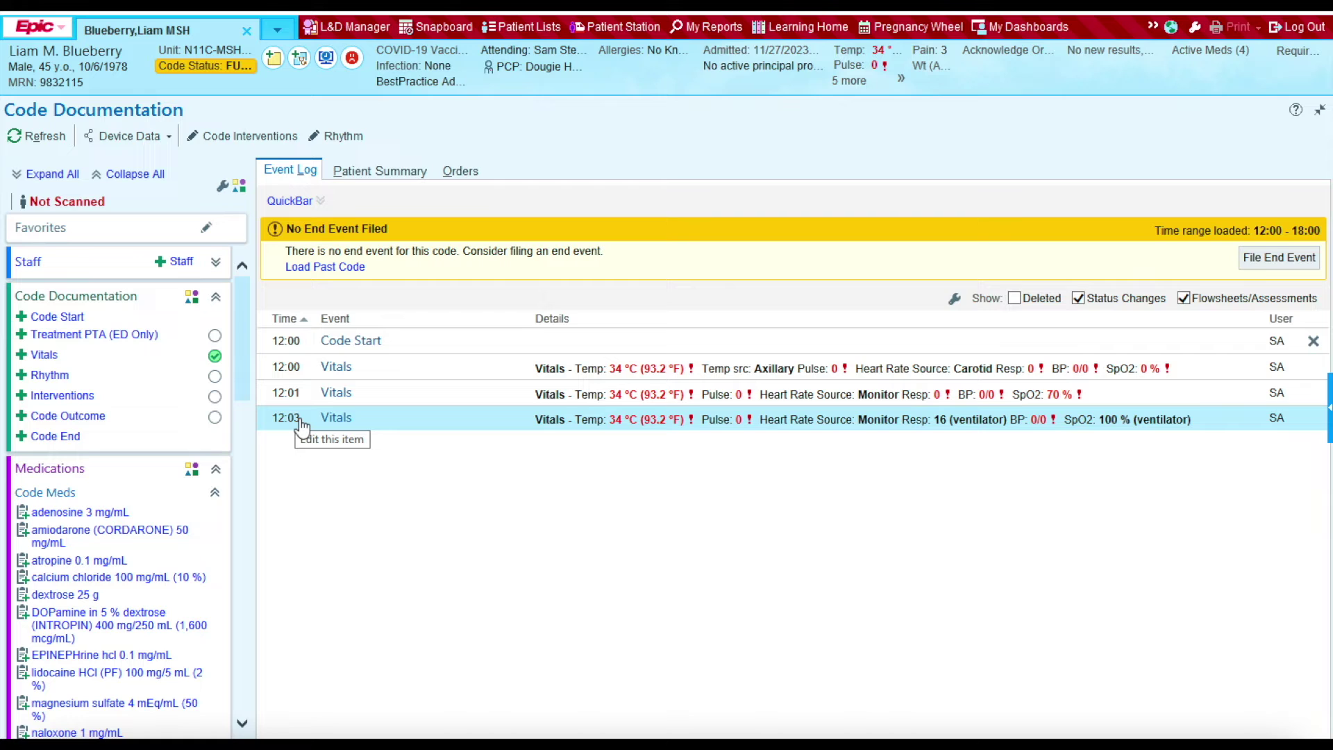
# Start a Vitals entry at 1205 with temperature 35.5 and pulse 55 by Monitor
pyautogui.click(45, 355)
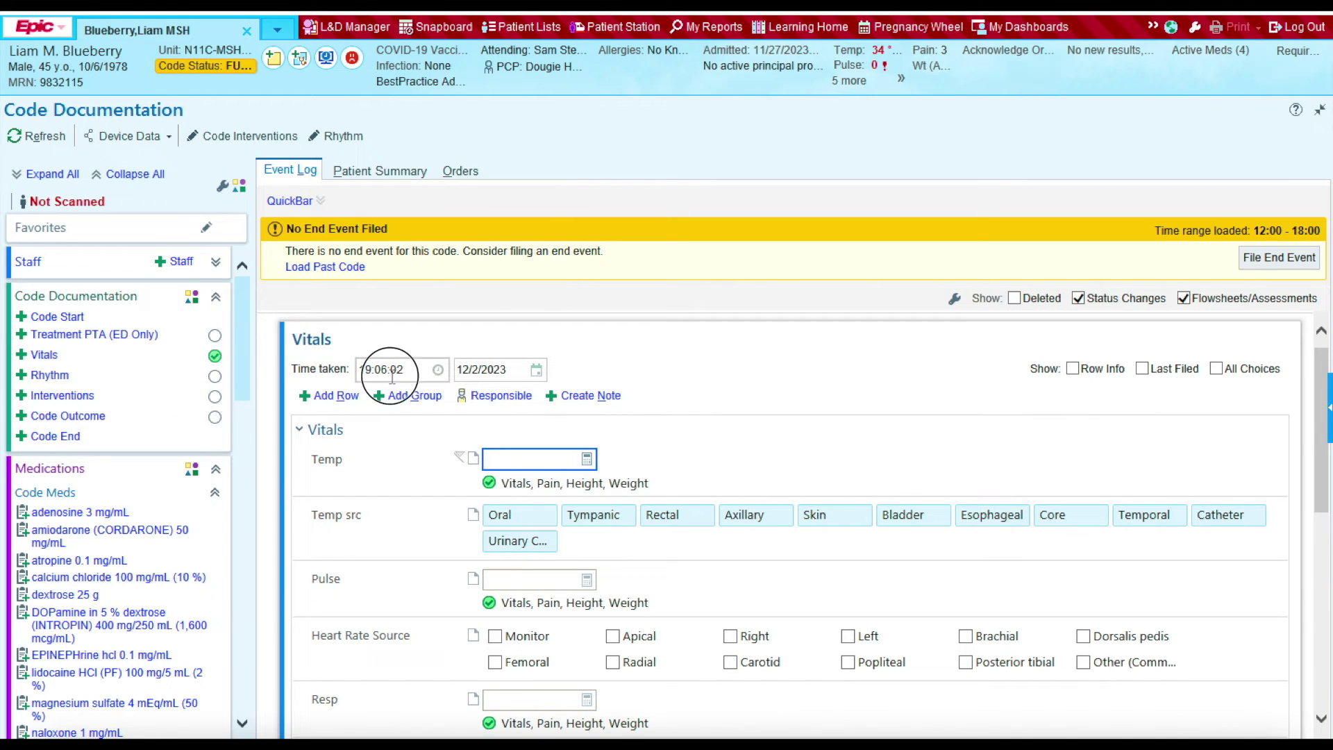
pyautogui.click(393, 375)
pyautogui.write('1205')
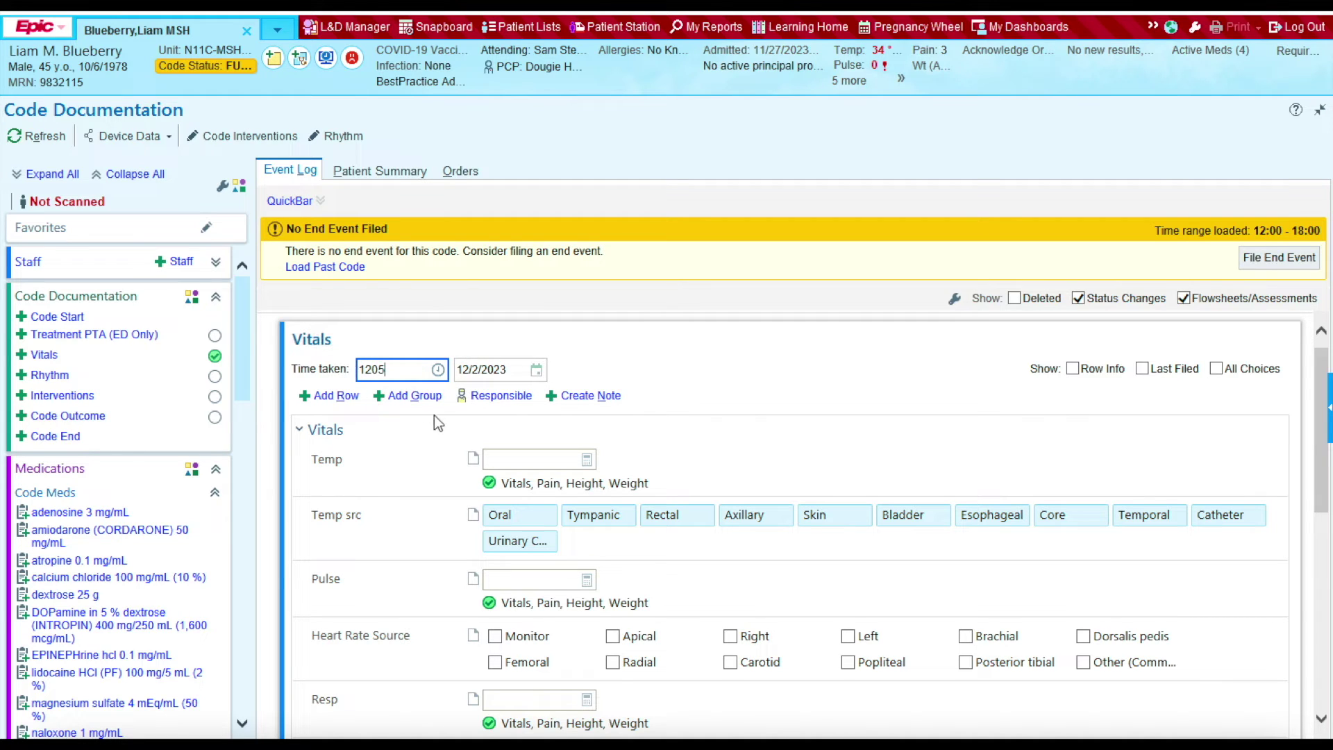
pyautogui.click(504, 460)
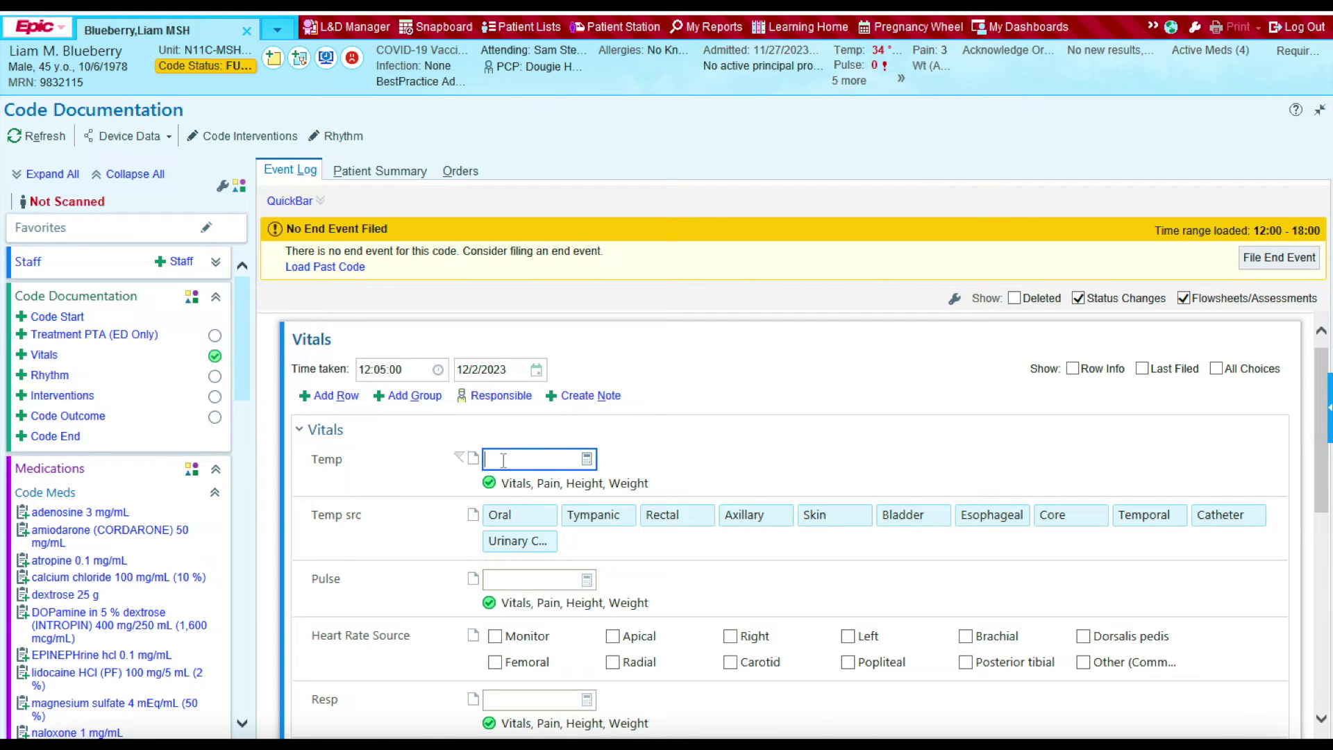
pyautogui.write('35.5')
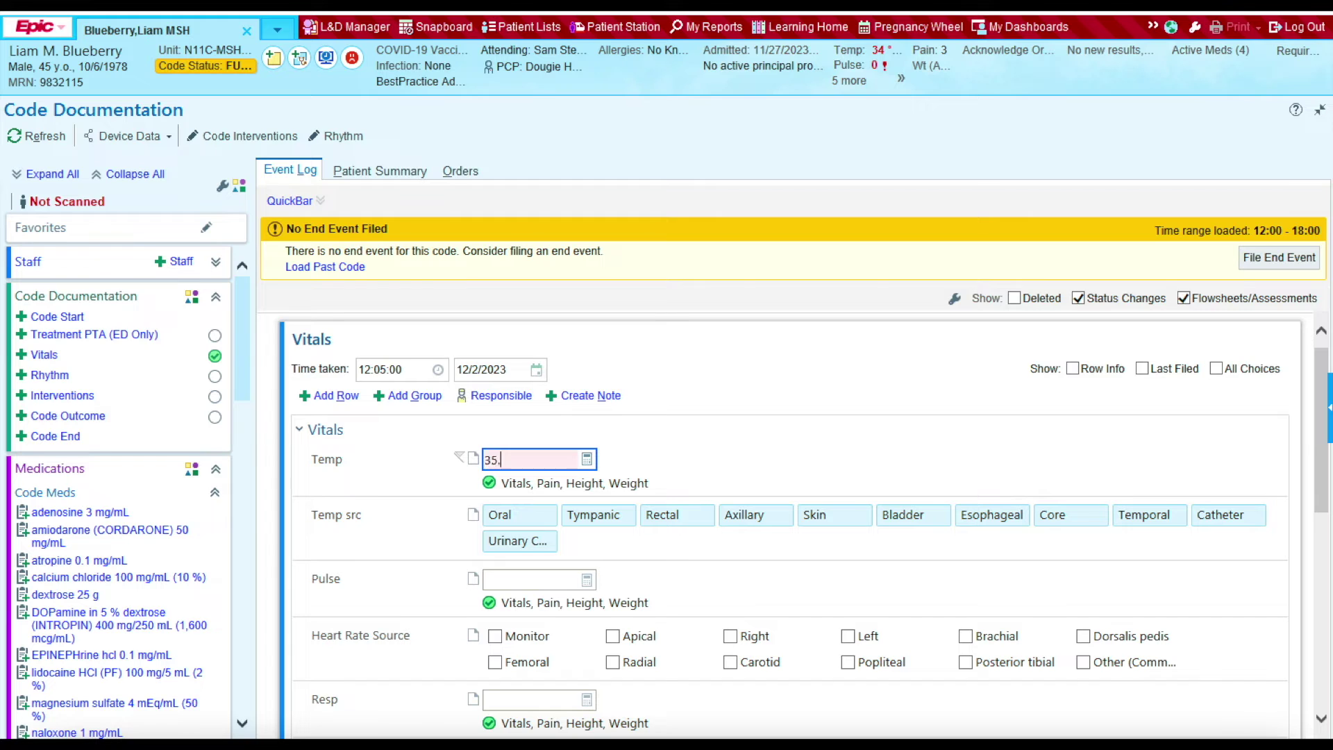
pyautogui.click(513, 578)
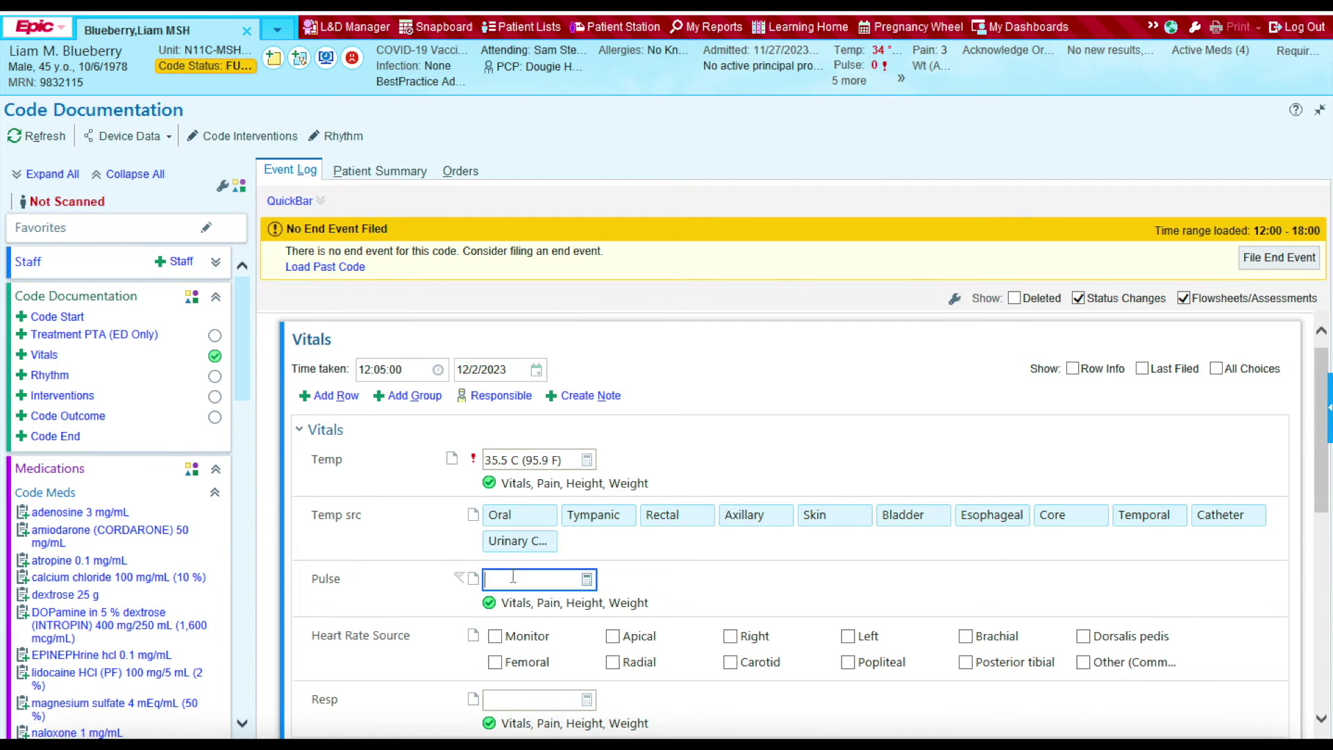
pyautogui.write('55')
pyautogui.scroll(-1, 865, 574)
pyautogui.click(525, 571)
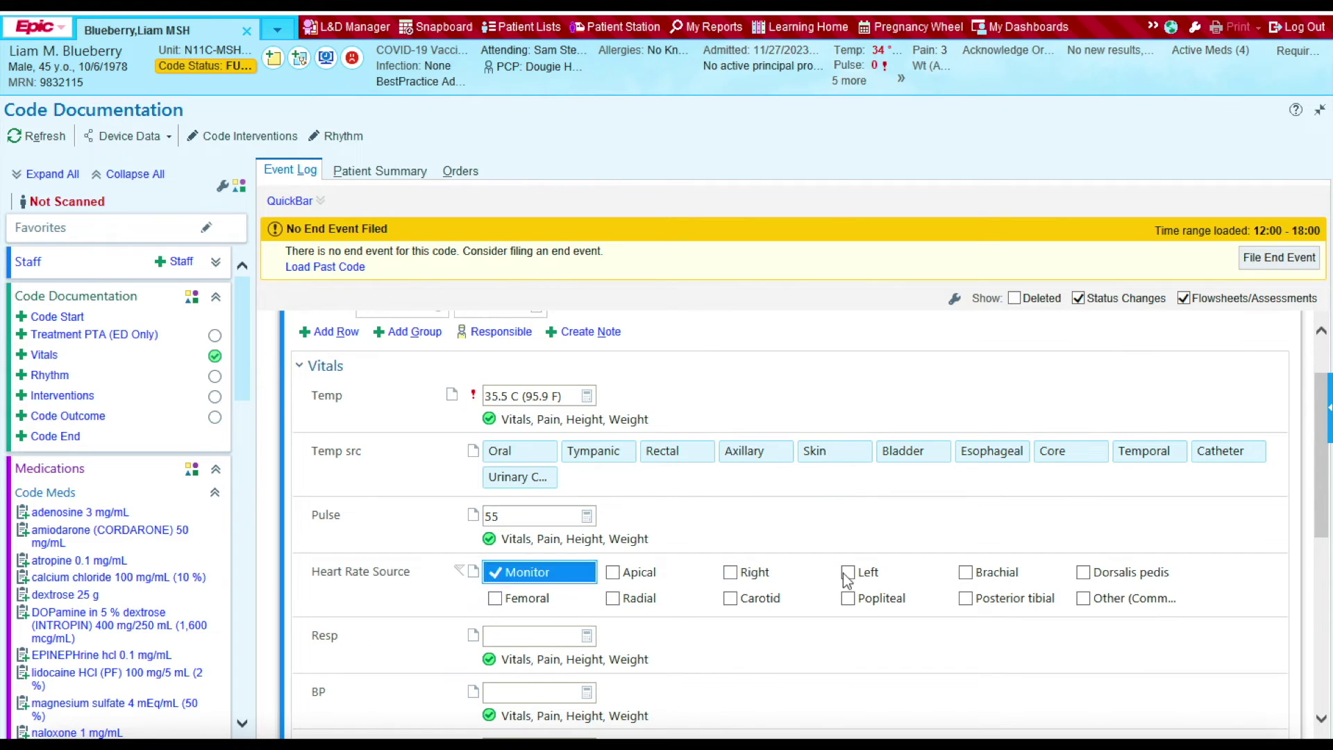
pyautogui.scroll(-2, 853, 582)
# Enter respiratory rate 16 and blood pressure 60/40
pyautogui.click(516, 507)
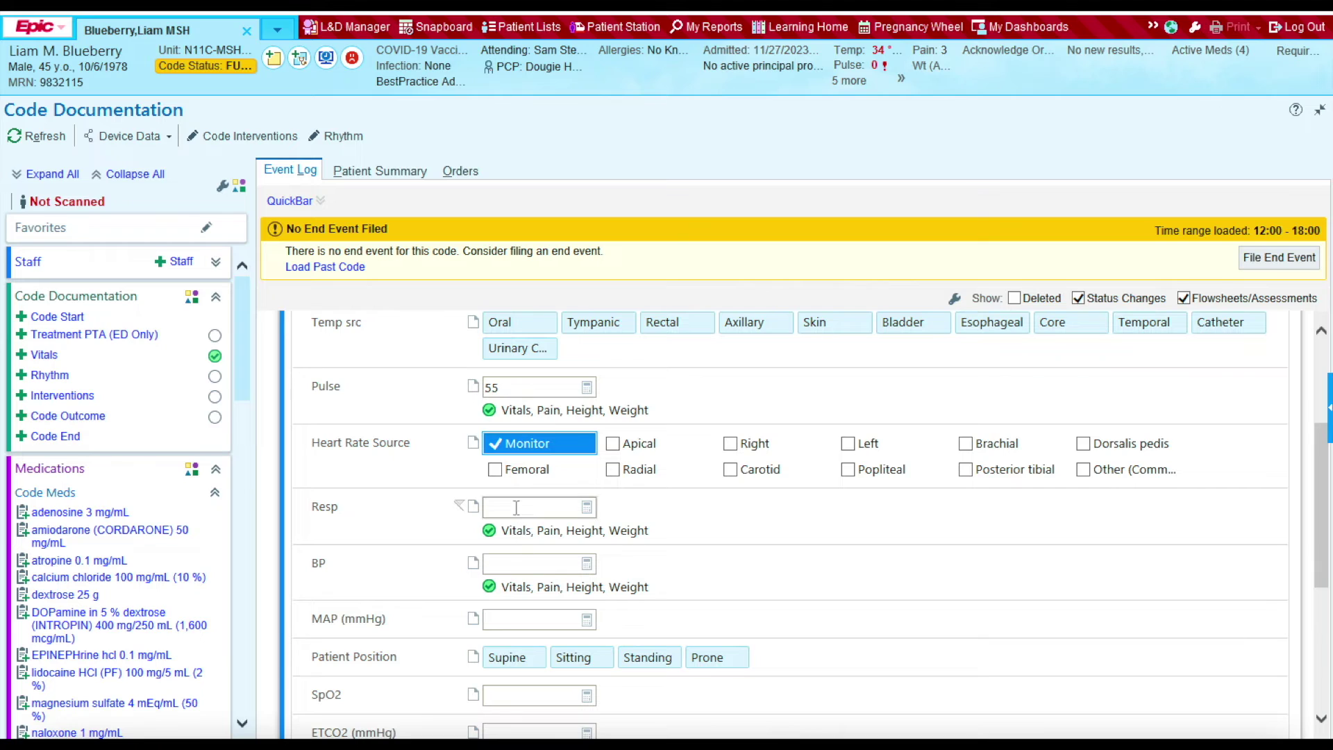
pyautogui.write('16')
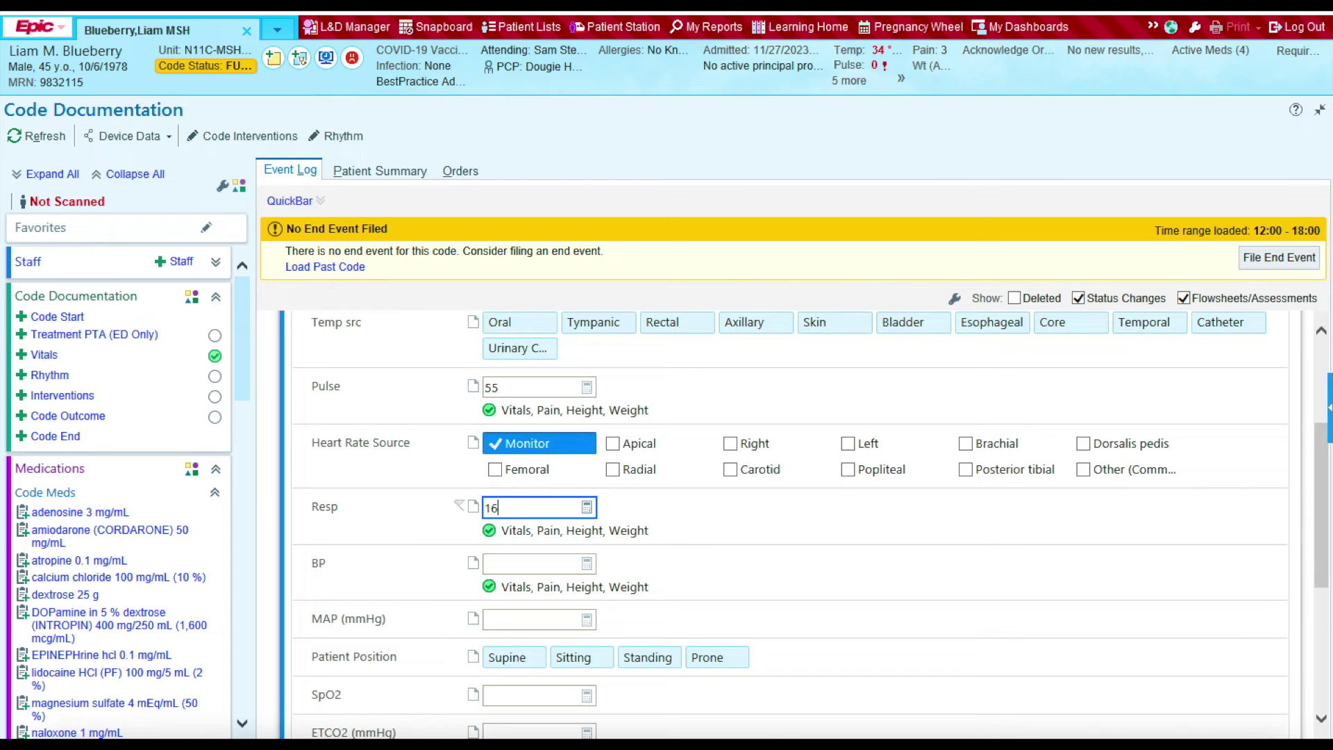
pyautogui.click(514, 563)
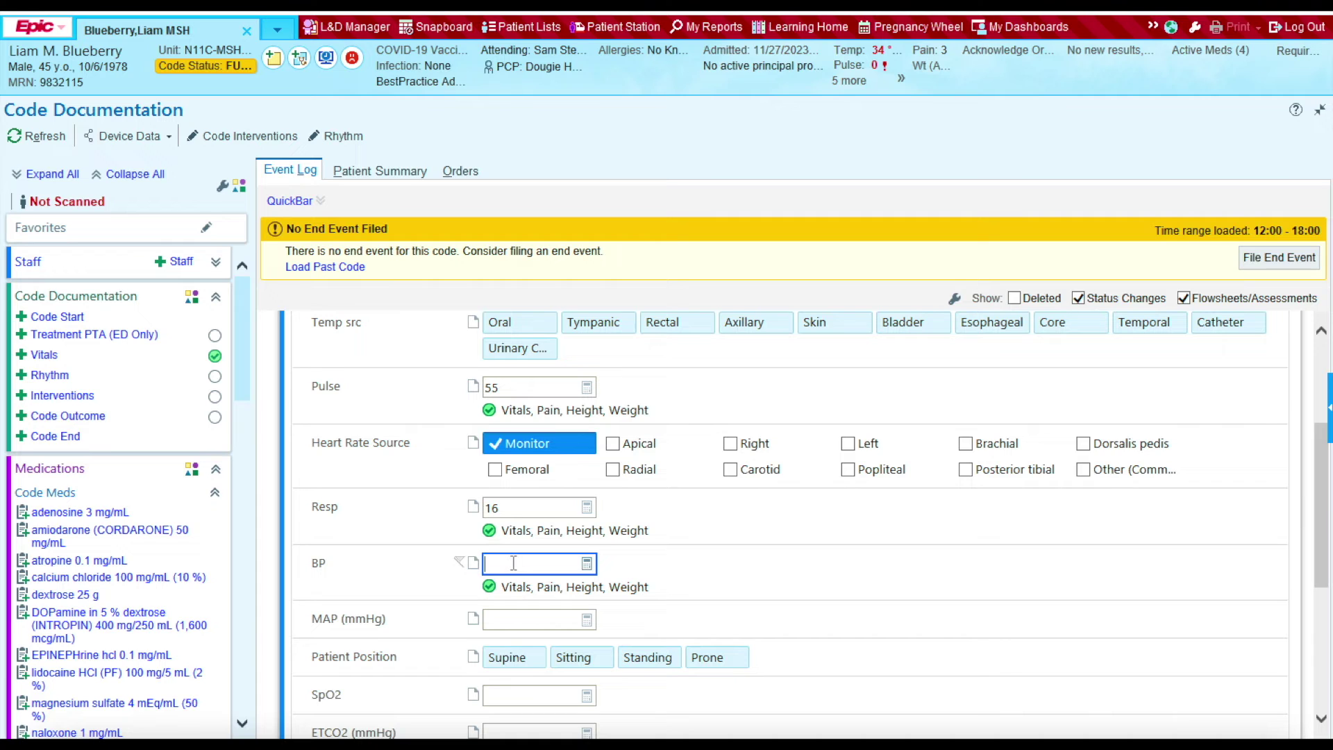
pyautogui.write('60/40')
pyautogui.scroll(-2, 815, 566)
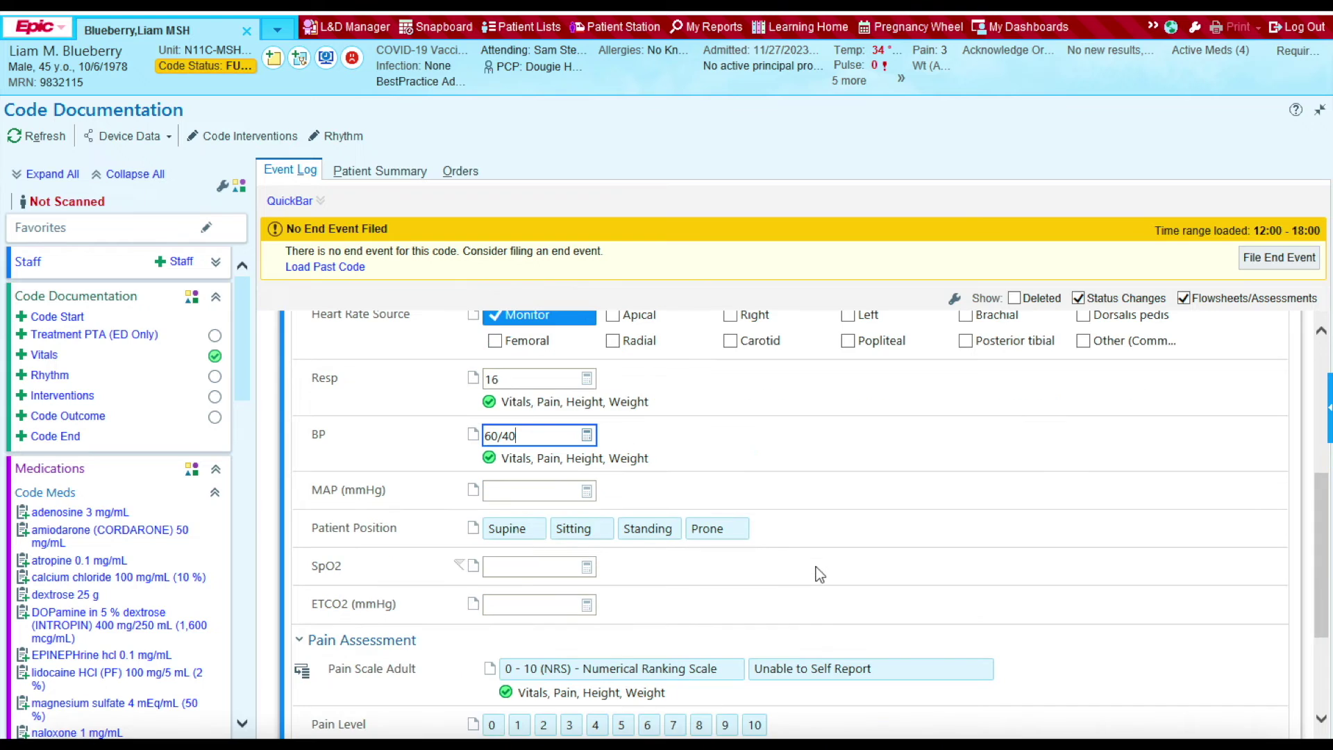
# Enter SpO2 100 commented 'ventilator' and accept the 12:05 Vitals entry
pyautogui.click(543, 568)
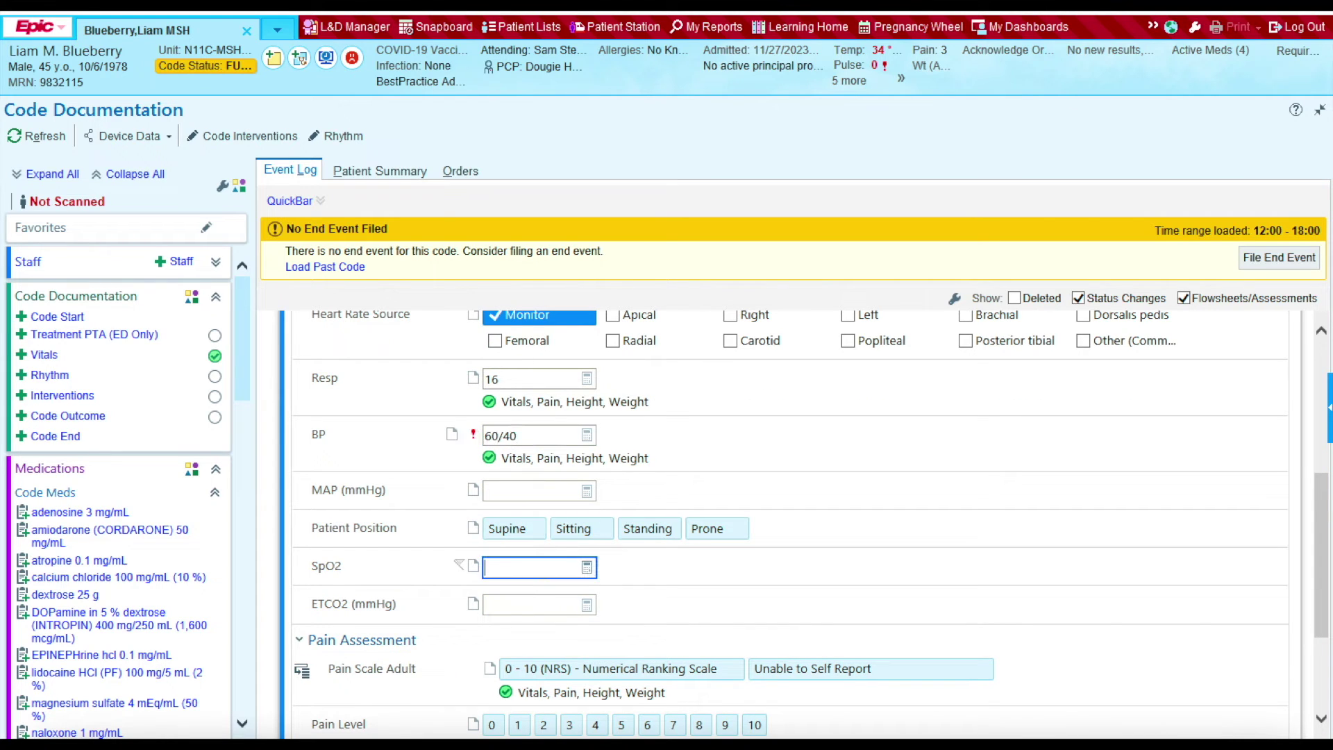
pyautogui.write('100')
pyautogui.click(474, 567)
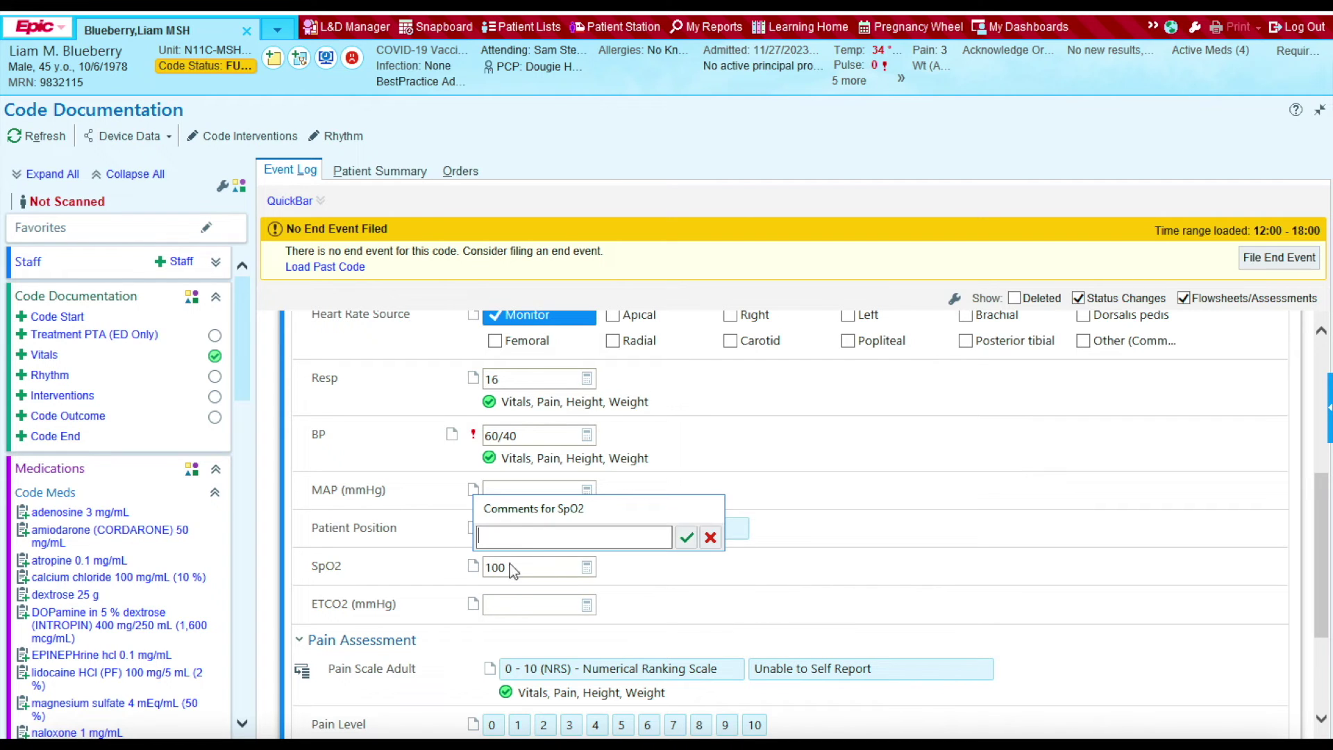
pyautogui.write('ventilator')
pyautogui.click(687, 537)
pyautogui.scroll(-1, 894, 566)
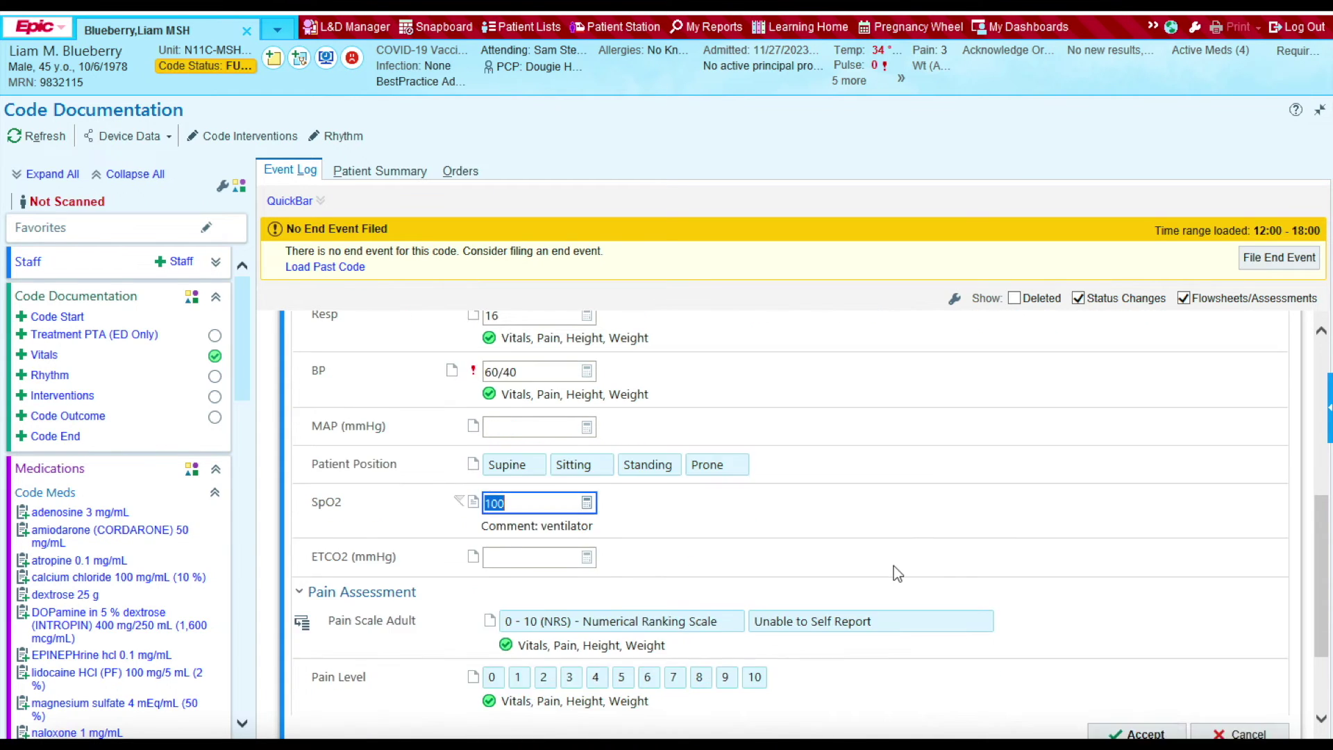
pyautogui.scroll(-2, 894, 565)
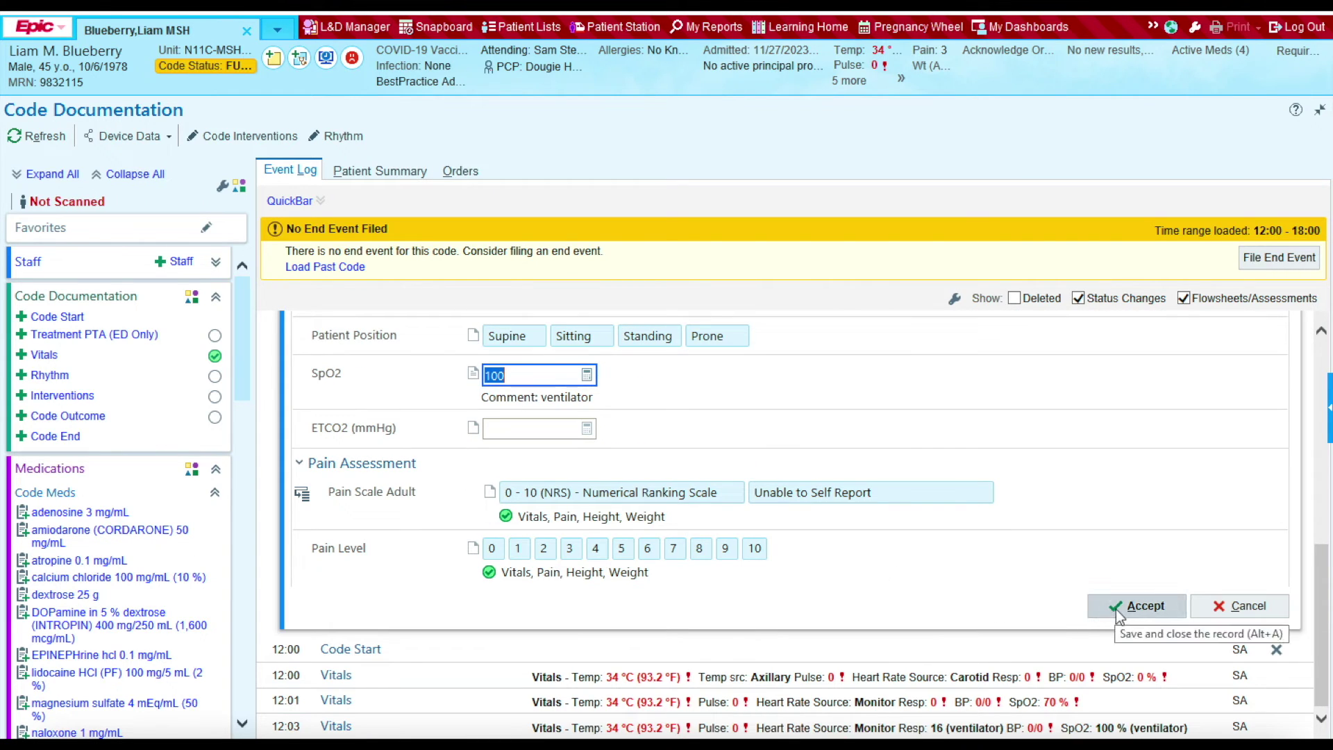
pyautogui.click(1130, 605)
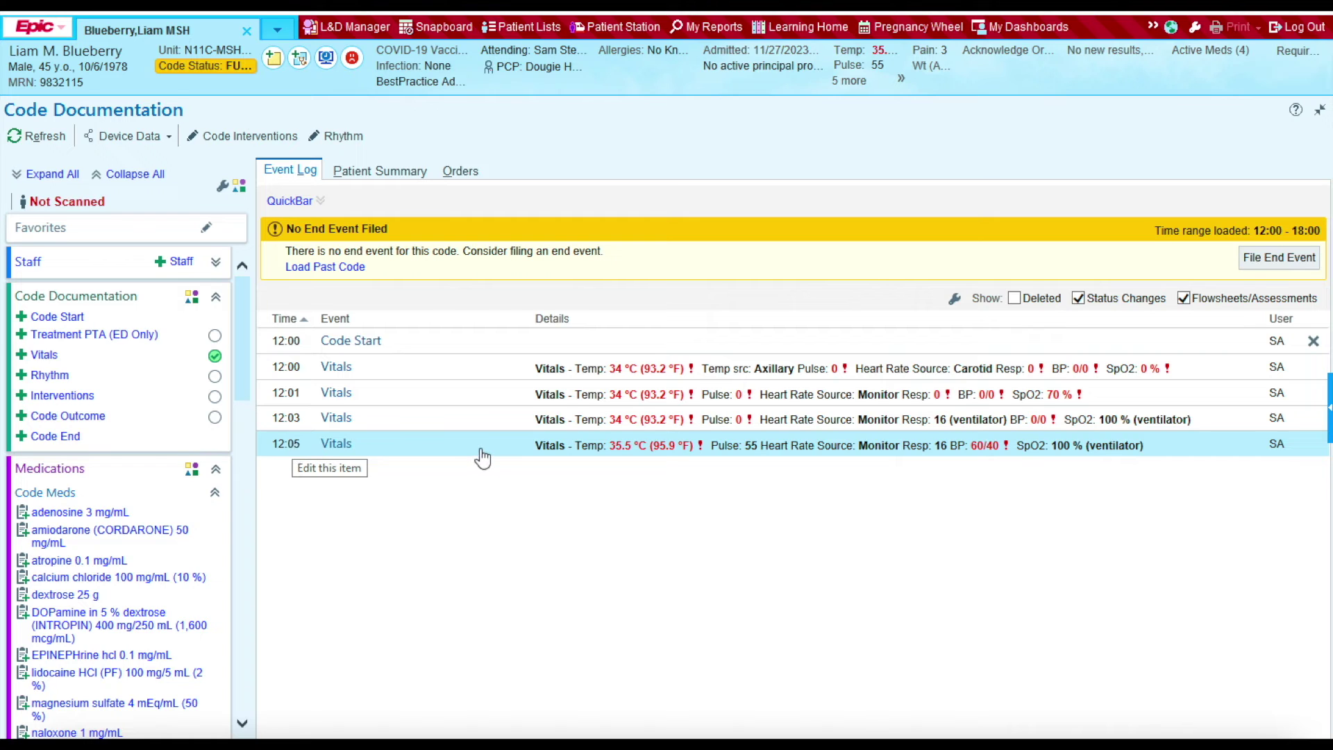
pyautogui.click(337, 448)
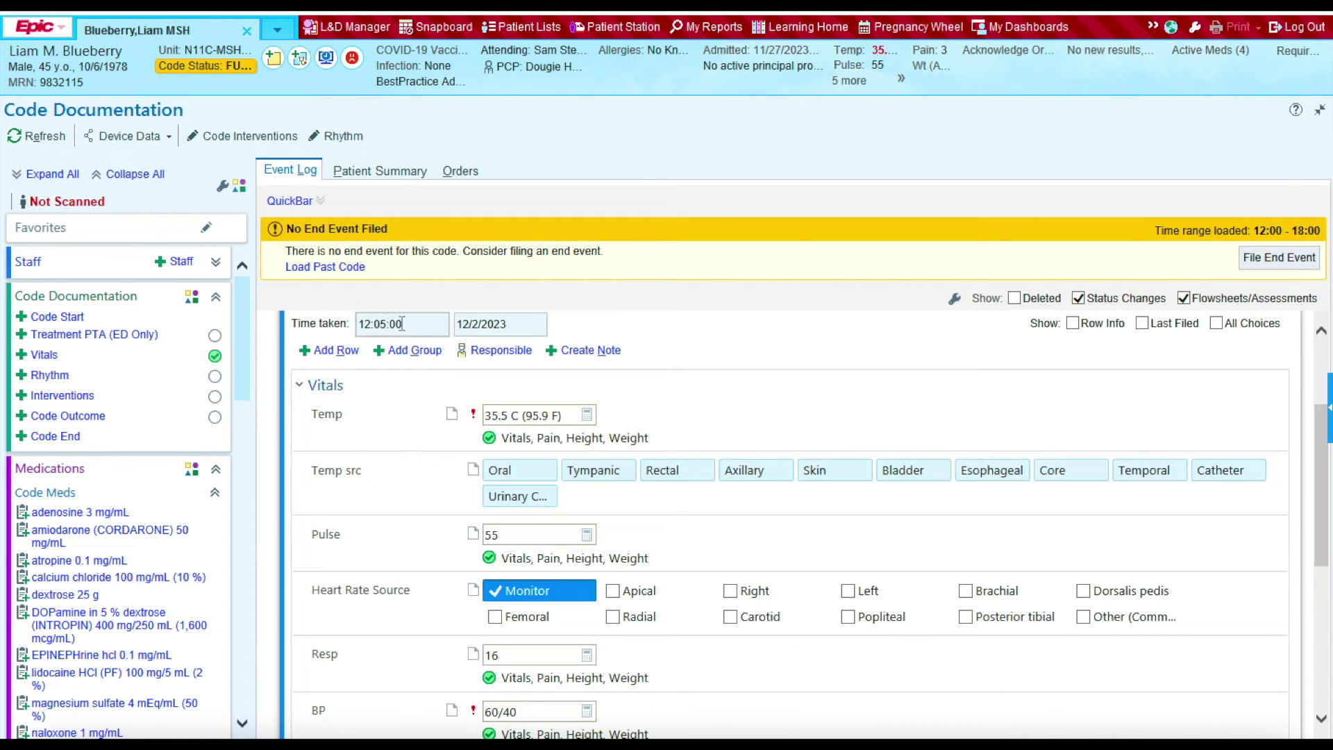
pyautogui.click(446, 323)
pyautogui.click(414, 328)
pyautogui.scroll(-5, 822, 389)
pyautogui.scroll(7, 822, 389)
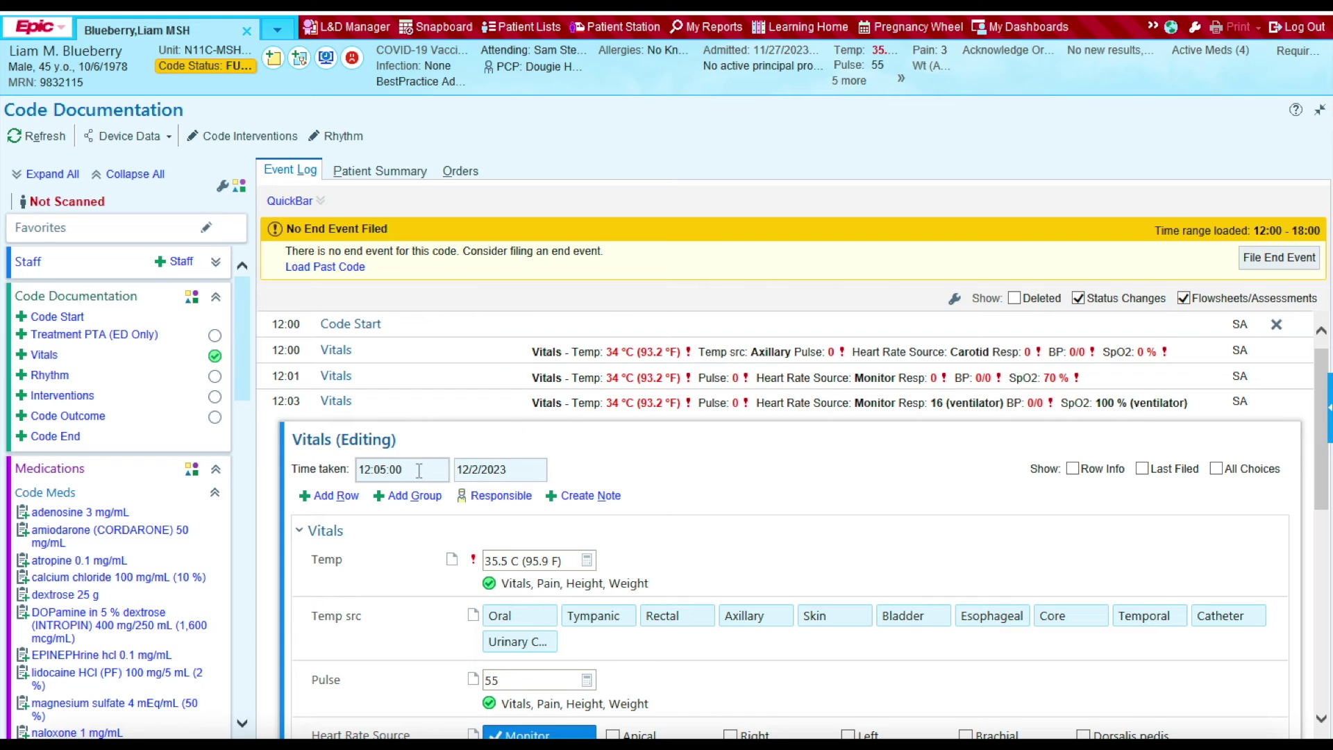
pyautogui.hotkey('alt', 'a')
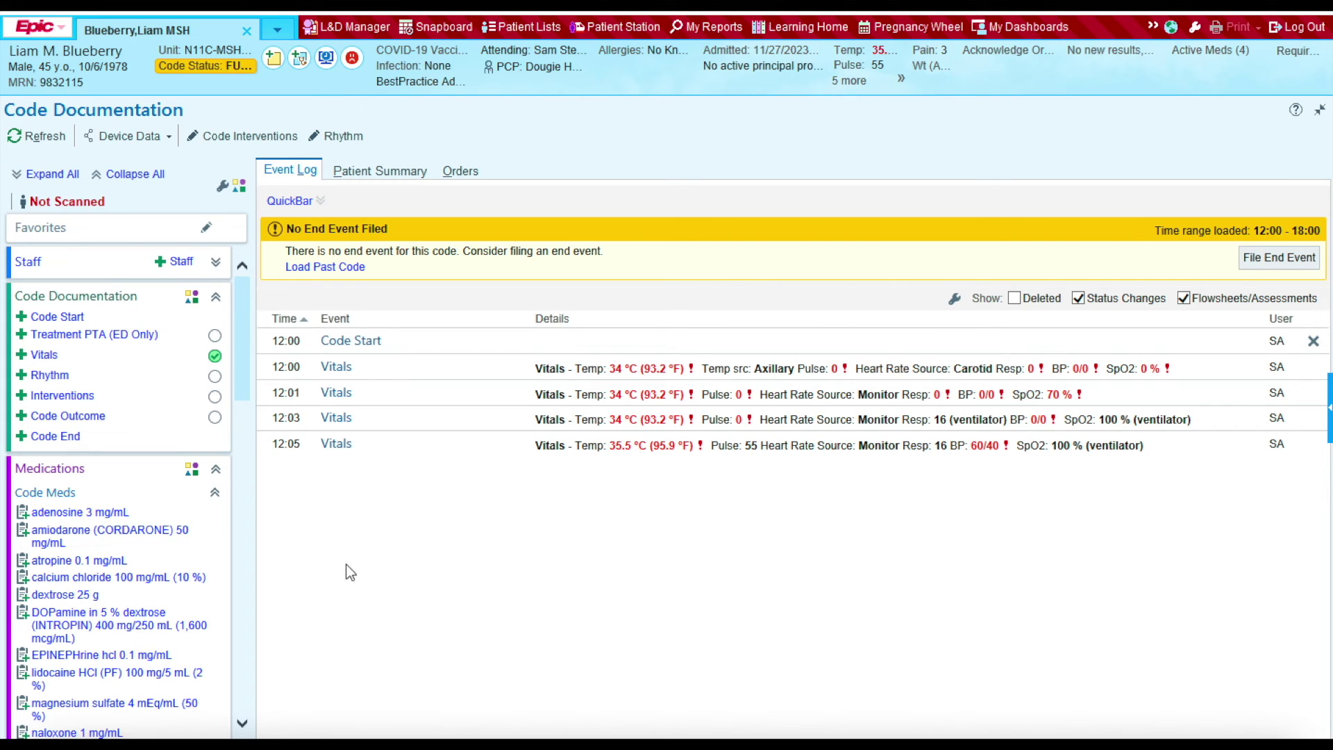
# Log a Rhythm Change at time 1201 with Asystole selected, and accept it
pyautogui.click(70, 381)
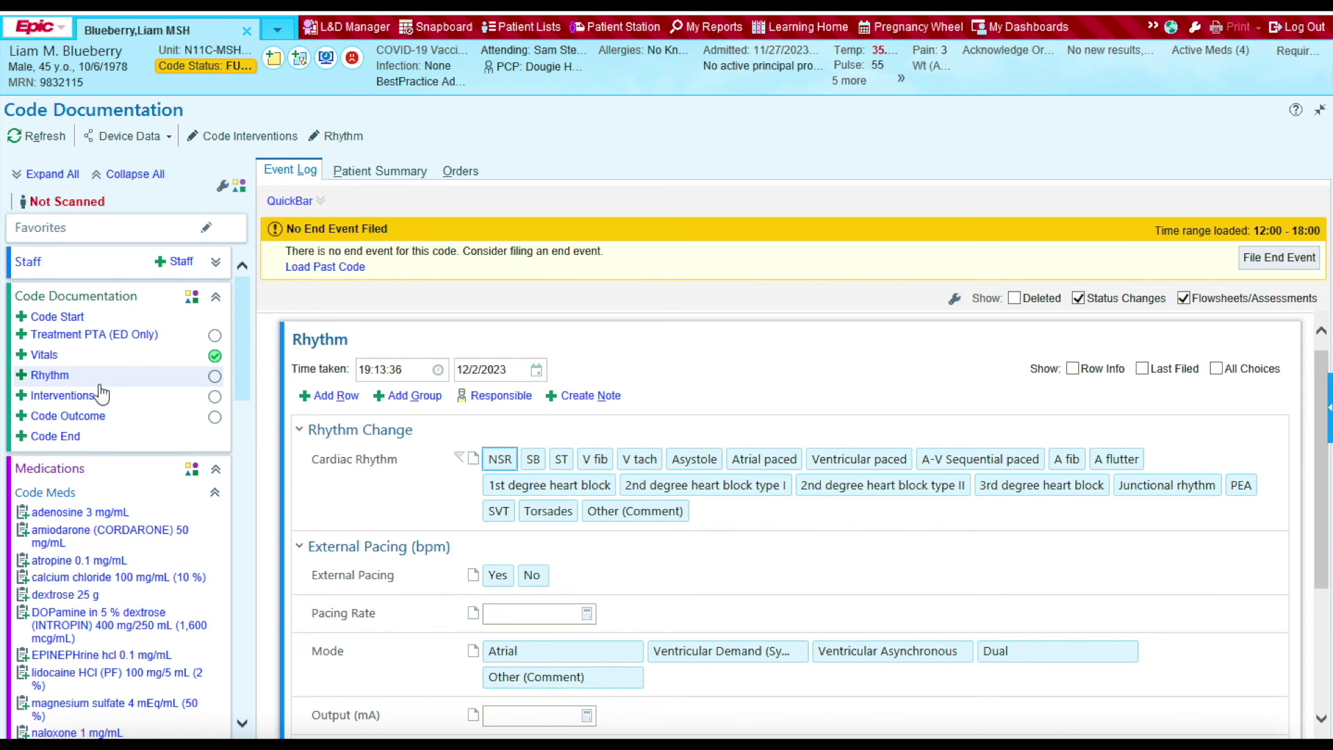
pyautogui.click(407, 369)
pyautogui.write('1201')
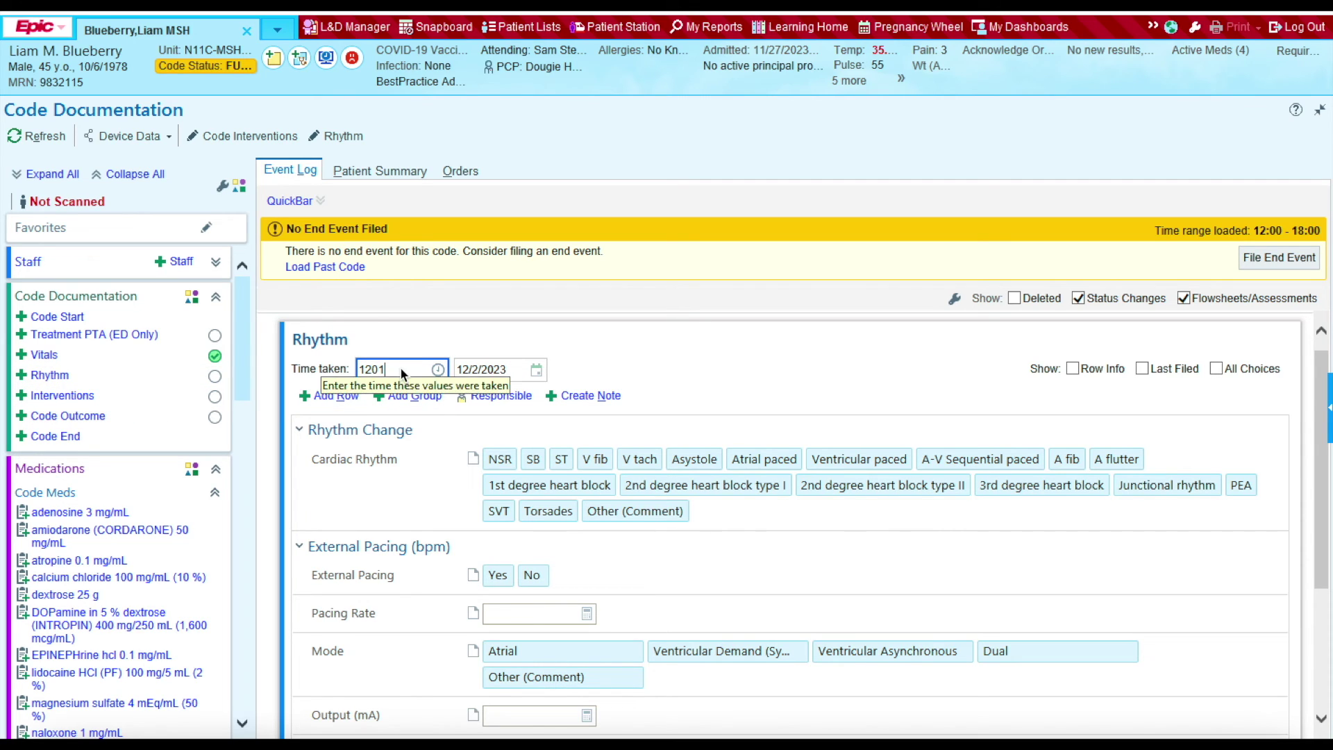
pyautogui.click(700, 459)
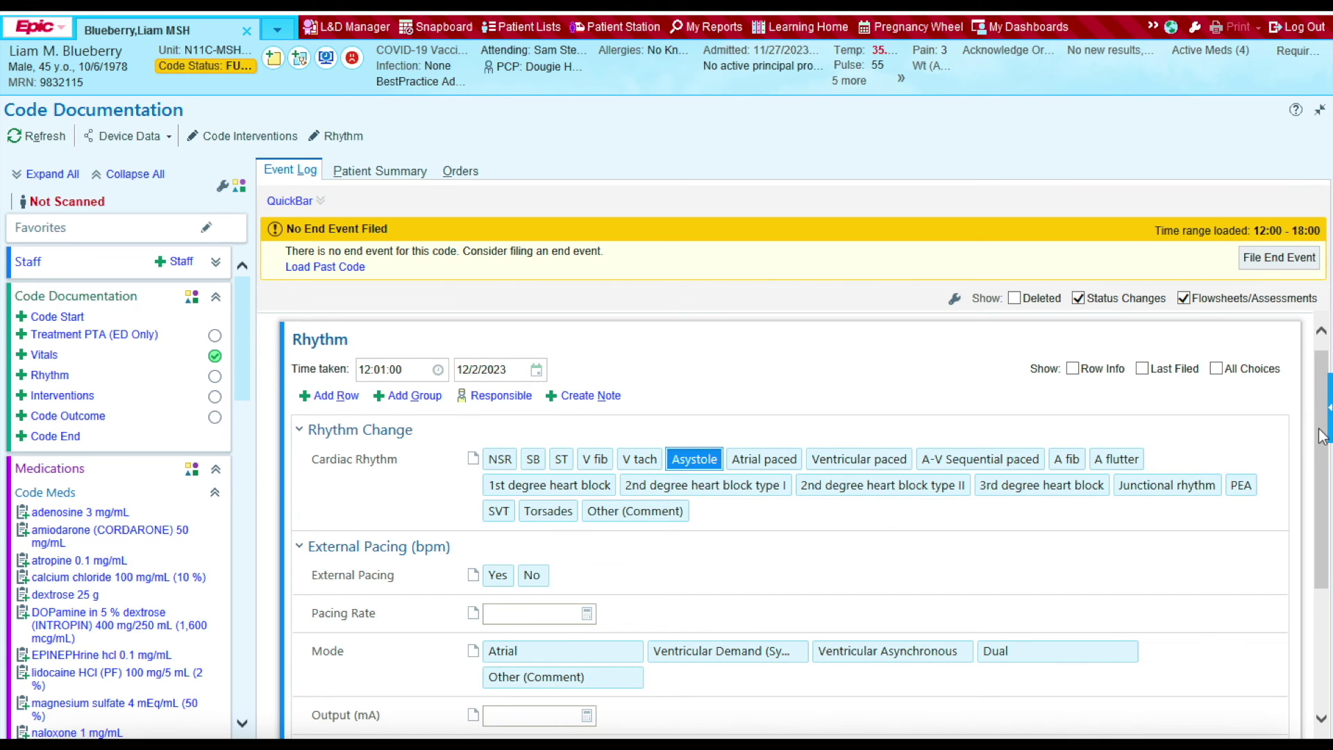
pyautogui.moveTo(1322, 444); pyautogui.dragTo(1313, 528)
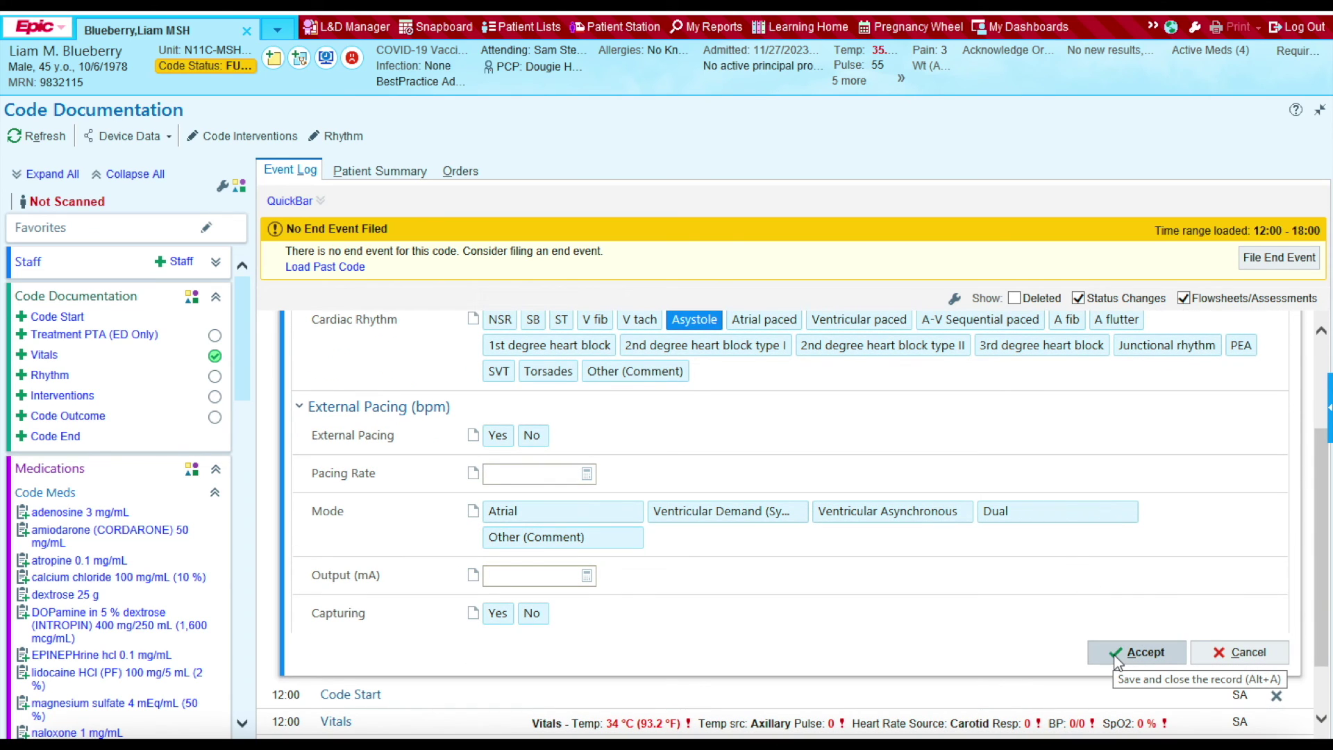
pyautogui.click(1136, 653)
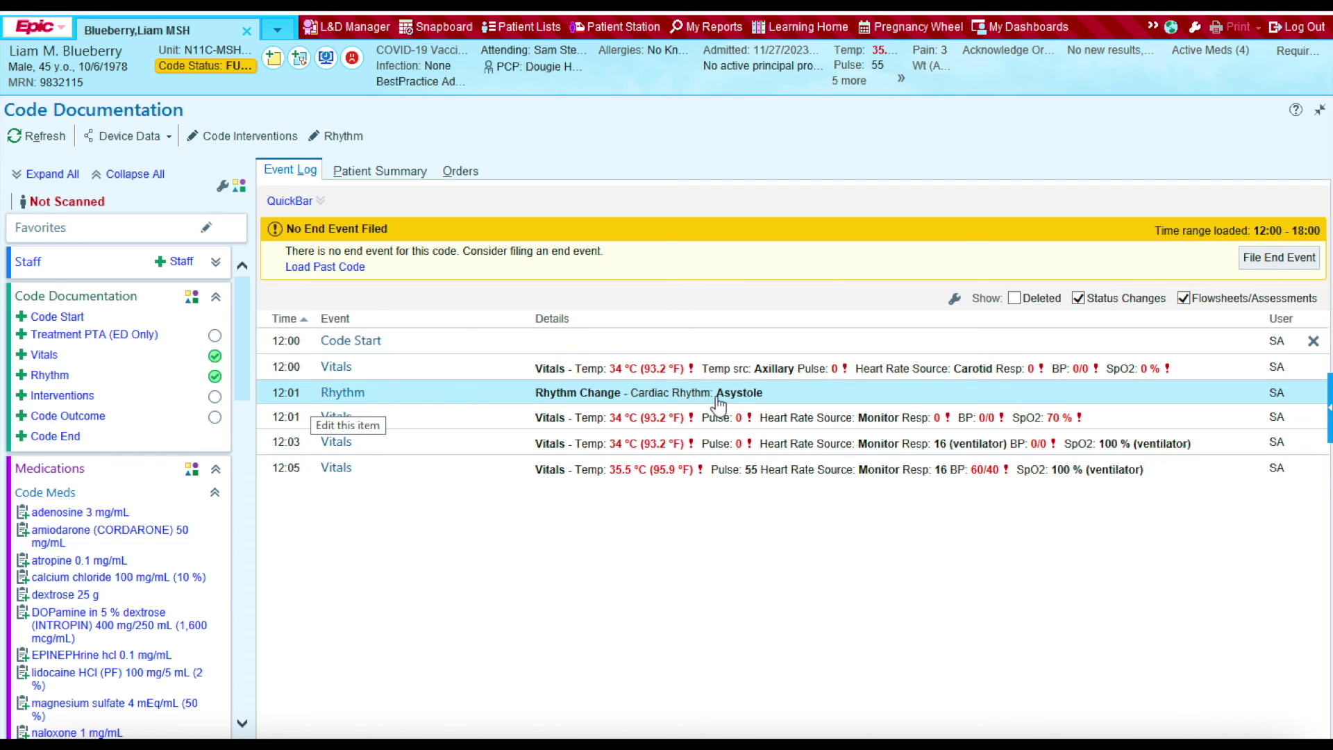
pyautogui.click(48, 375)
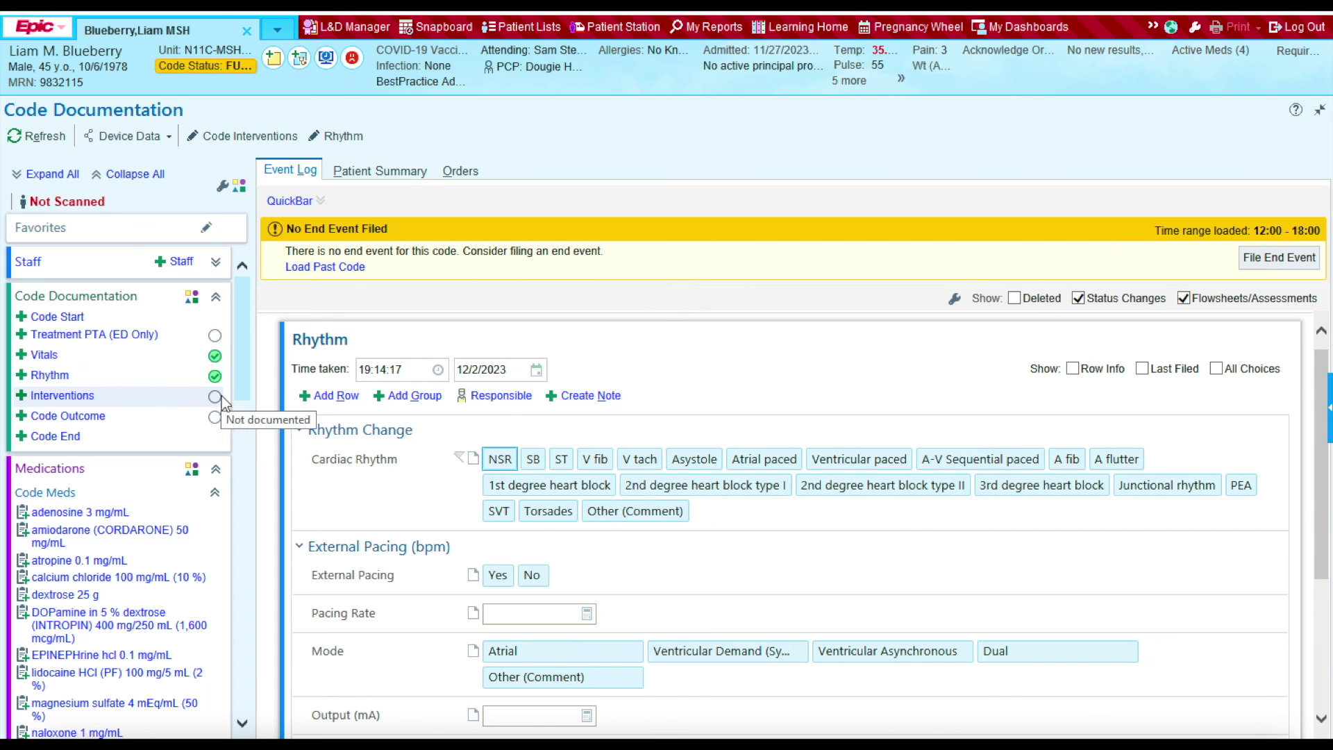
# Log a Rhythm Change at time 1203 with V fib selected, and accept it
pyautogui.click(417, 370)
pyautogui.write('1203')
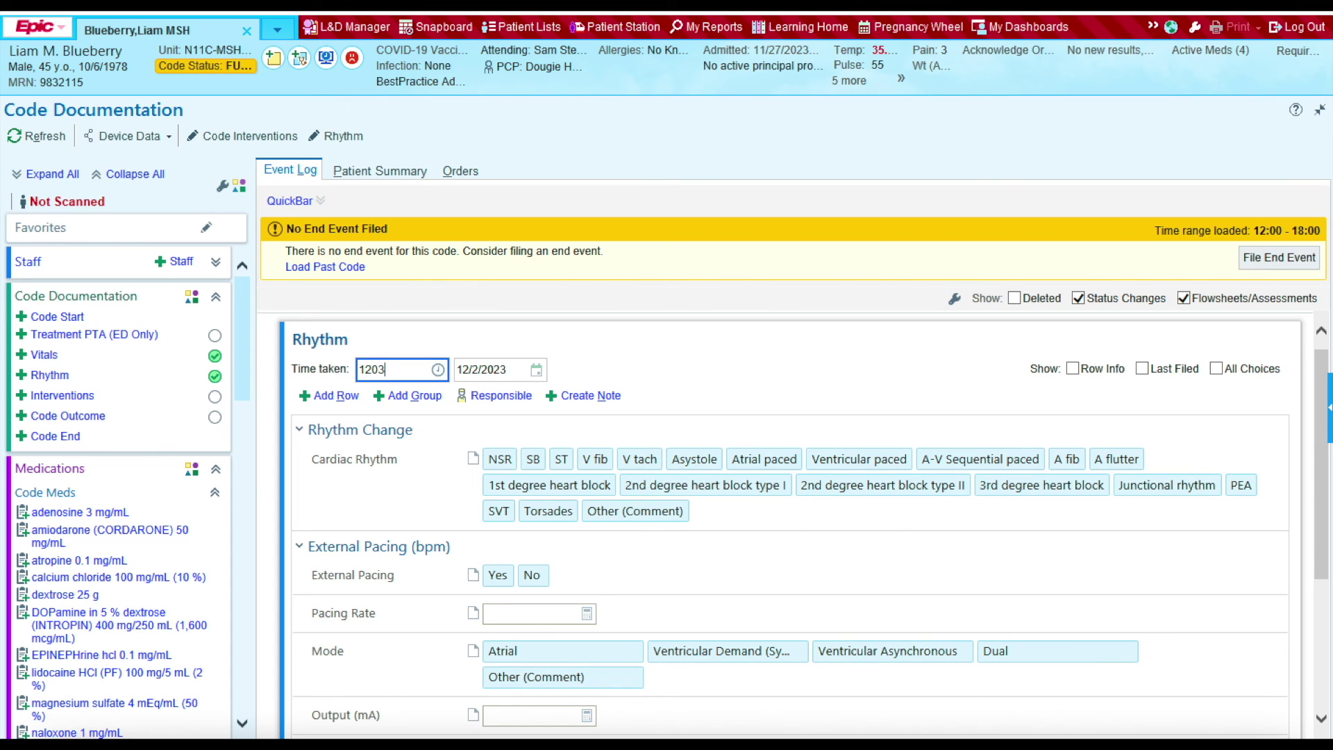
pyautogui.click(606, 462)
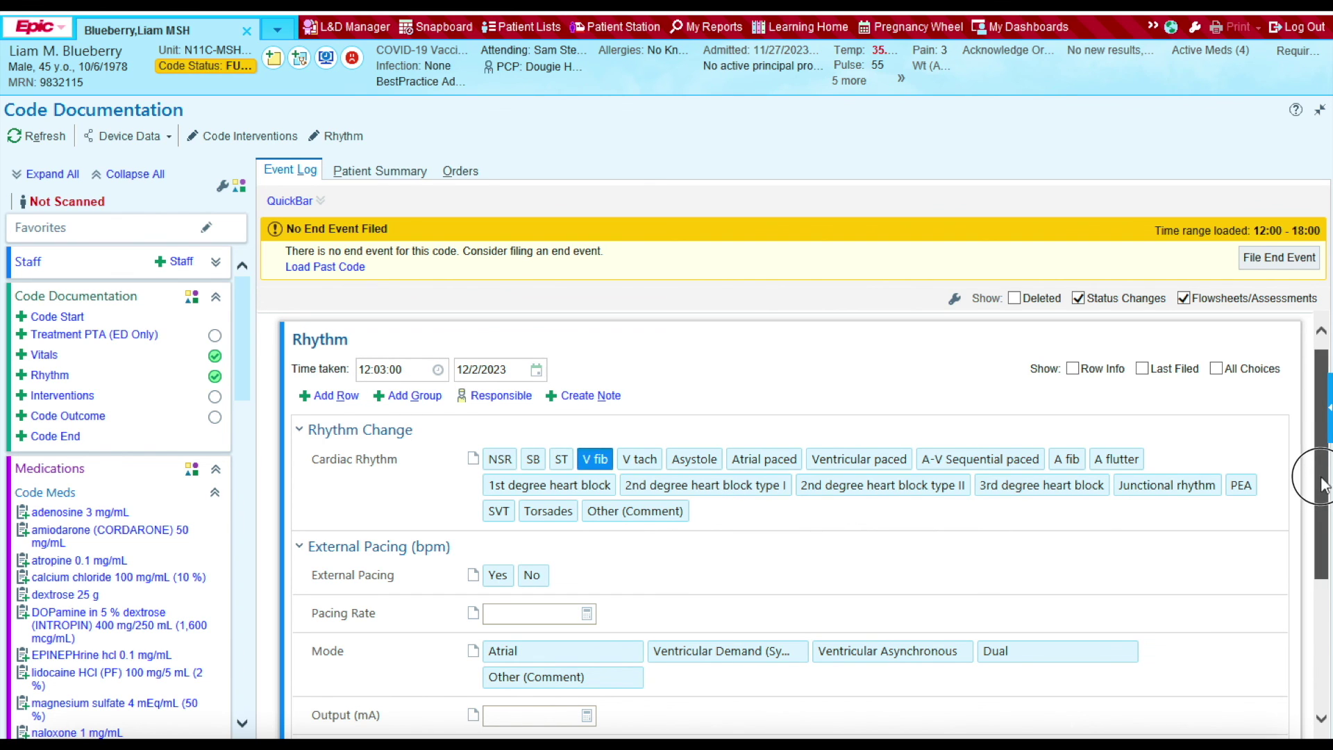
pyautogui.scroll(-3, 1321, 540)
pyautogui.scroll(-1, 1322, 539)
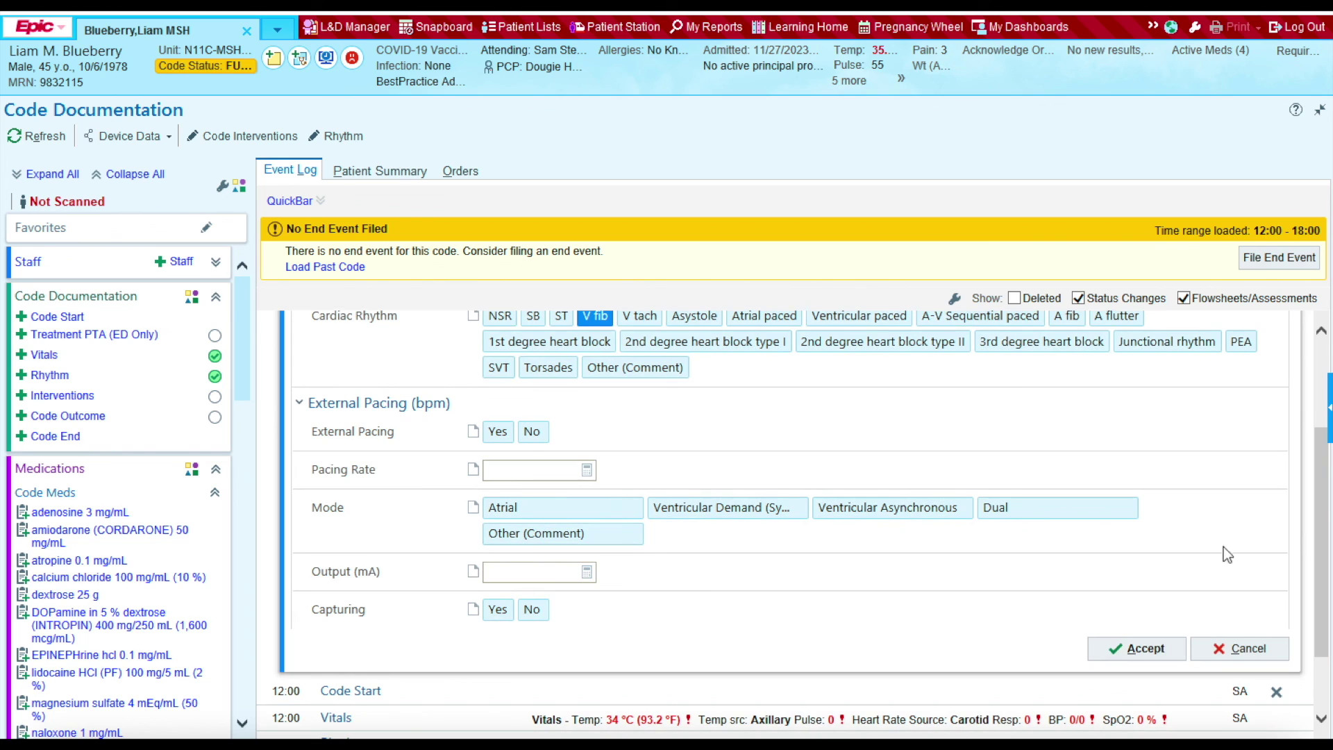
pyautogui.click(1119, 649)
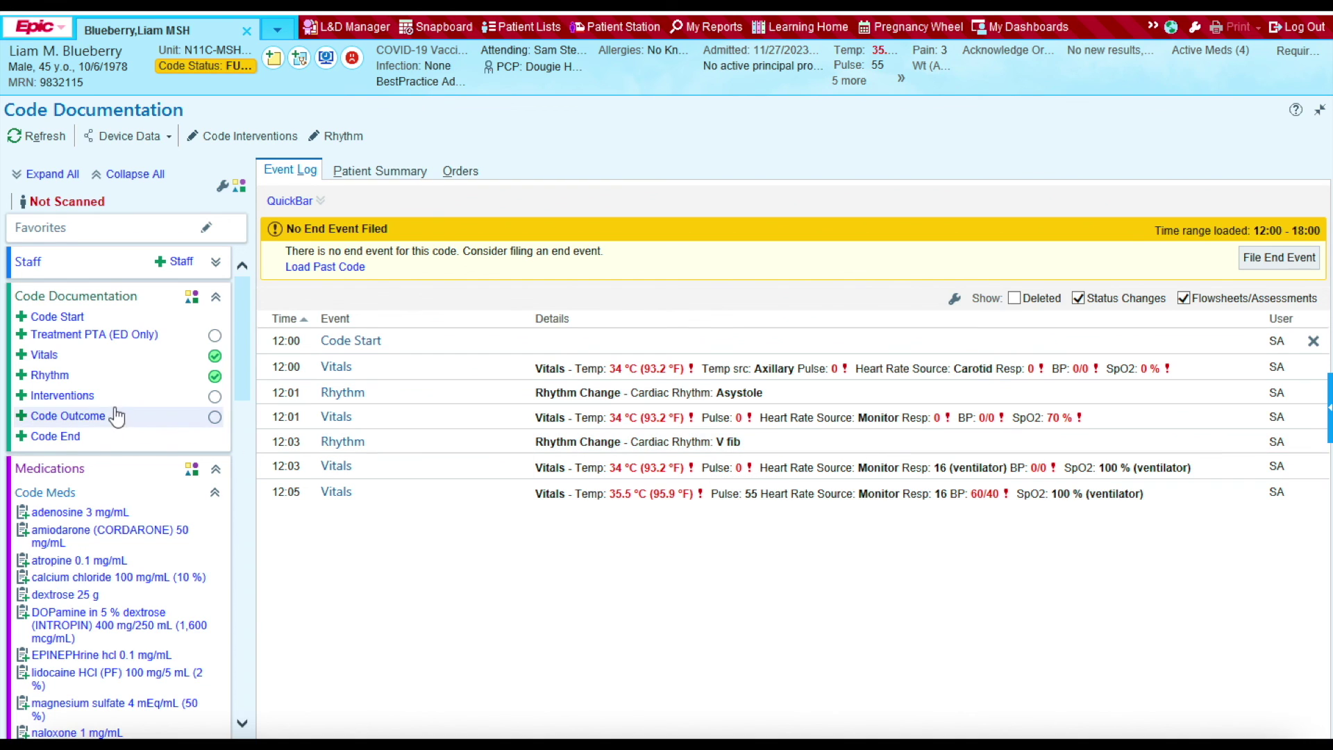
pyautogui.click(55, 379)
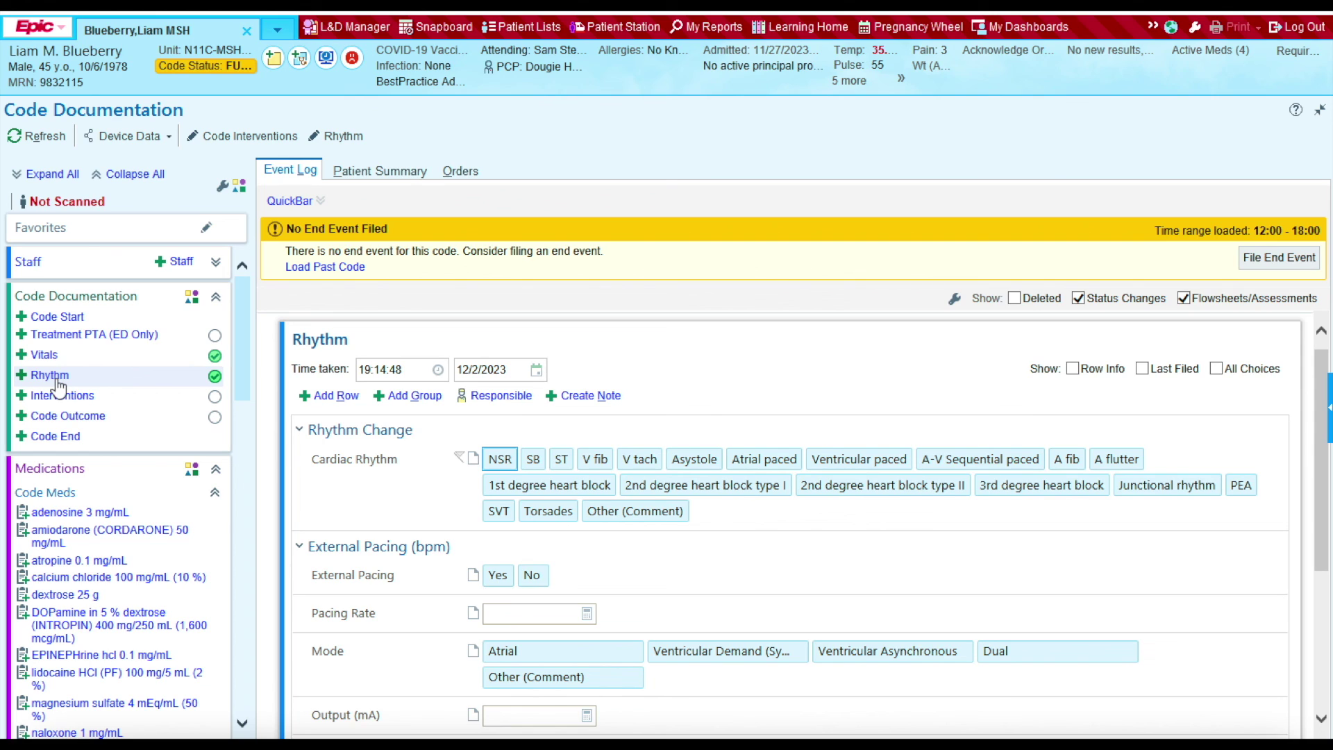
# Replace the new Rhythm entry's default time taken with 1205
pyautogui.click(419, 370)
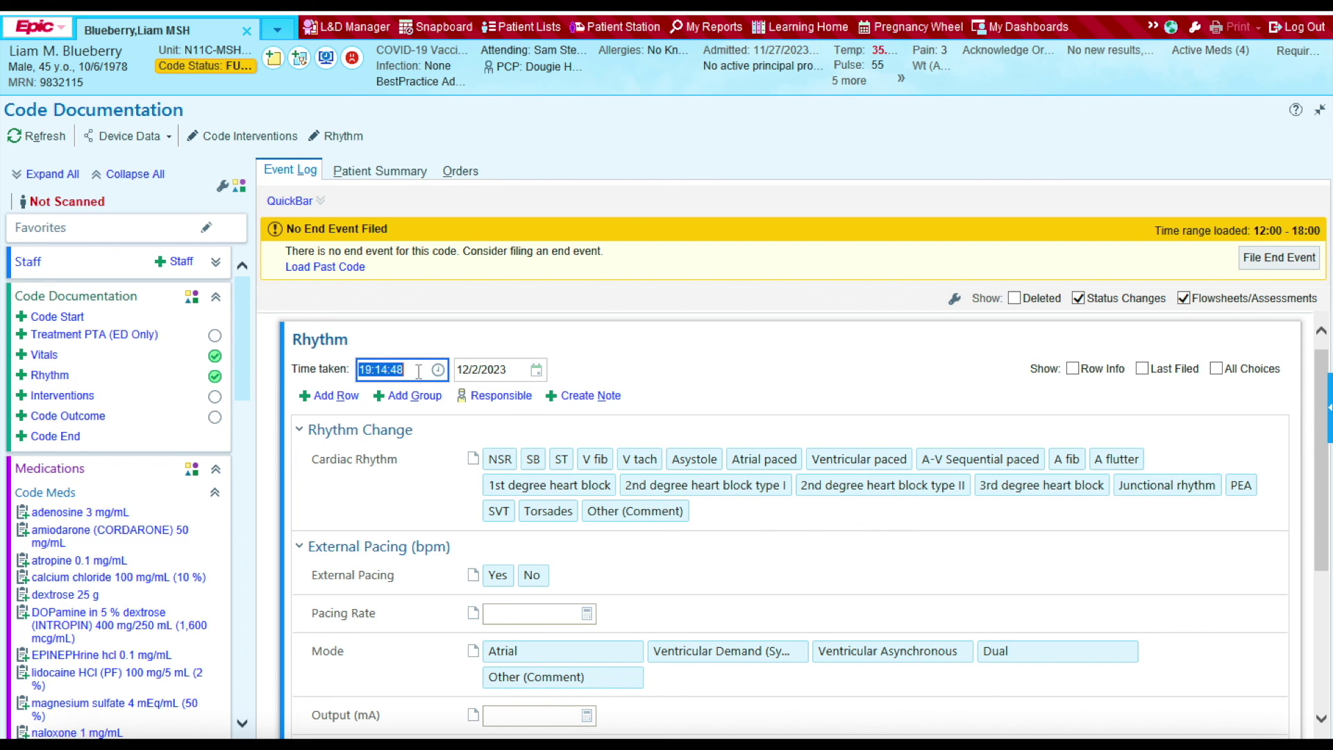
pyautogui.press('BackSpace')
pyautogui.write('1205')
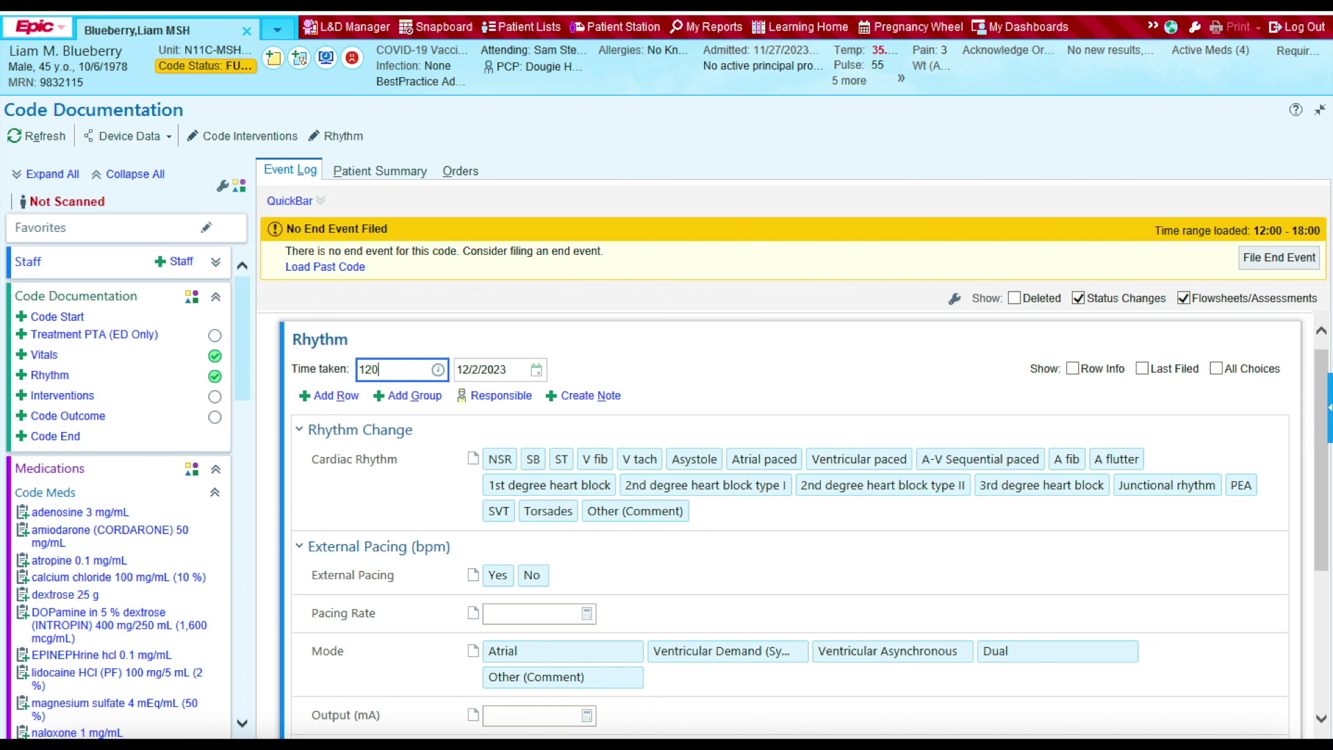